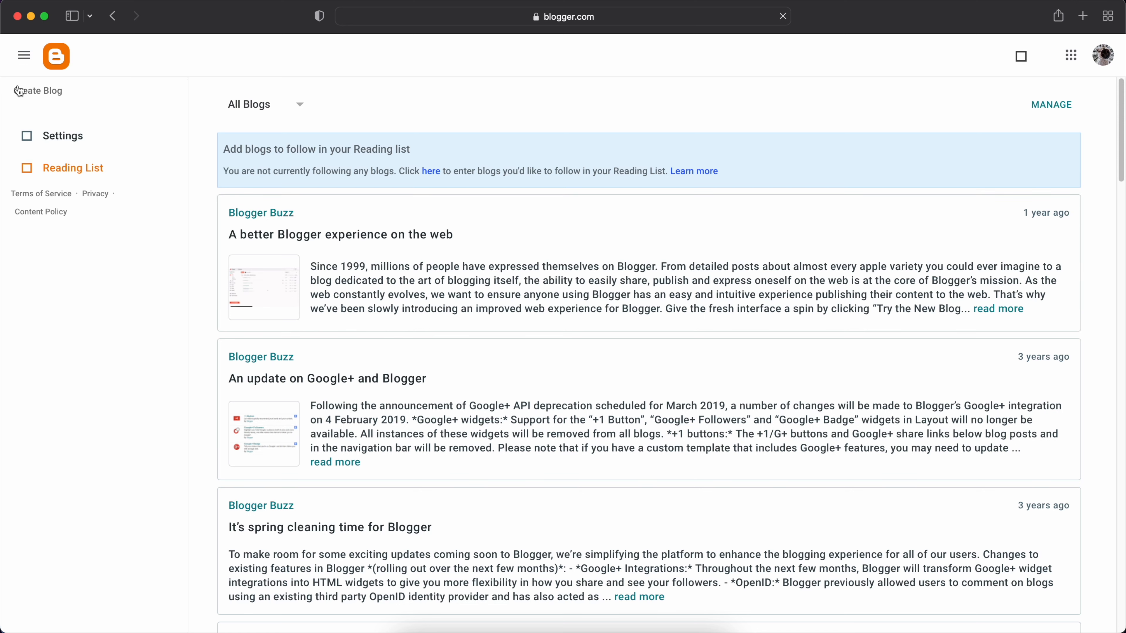
Create a new blog titled "Quikess" with the address quikessonyt.blogspot.com.
left_click(41, 96)
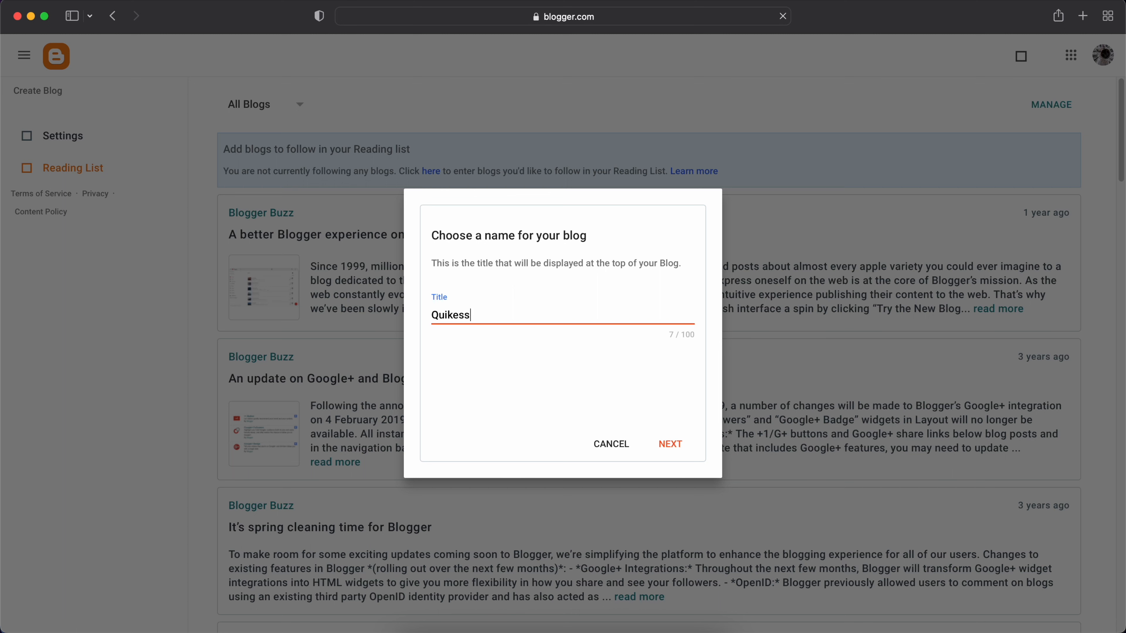
left_click(664, 447)
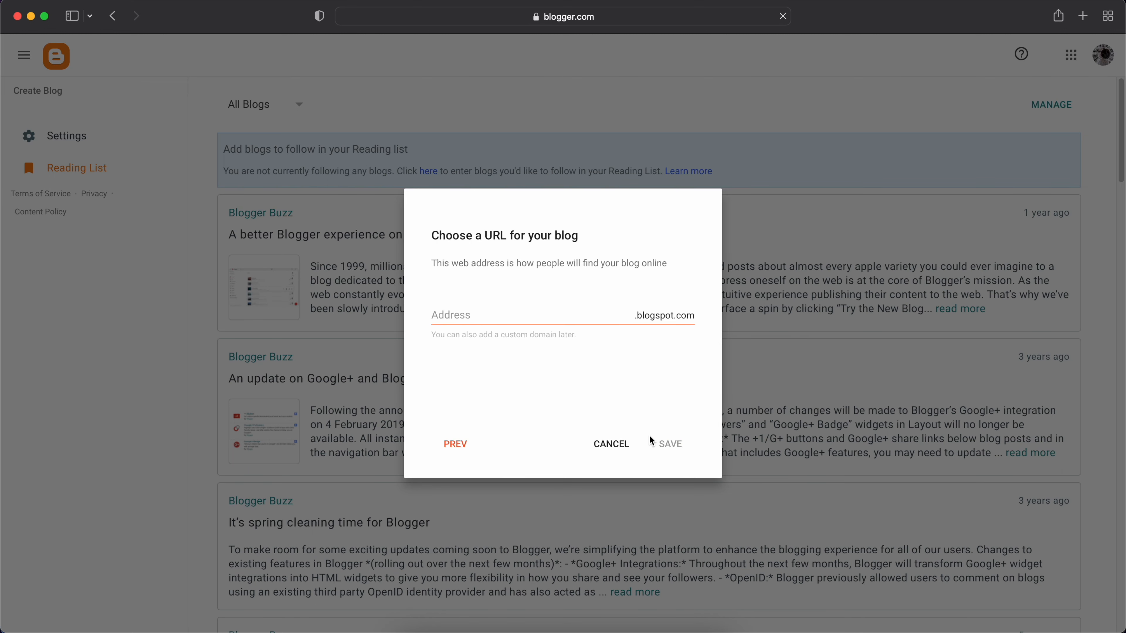
left_click(507, 309)
type("quik")
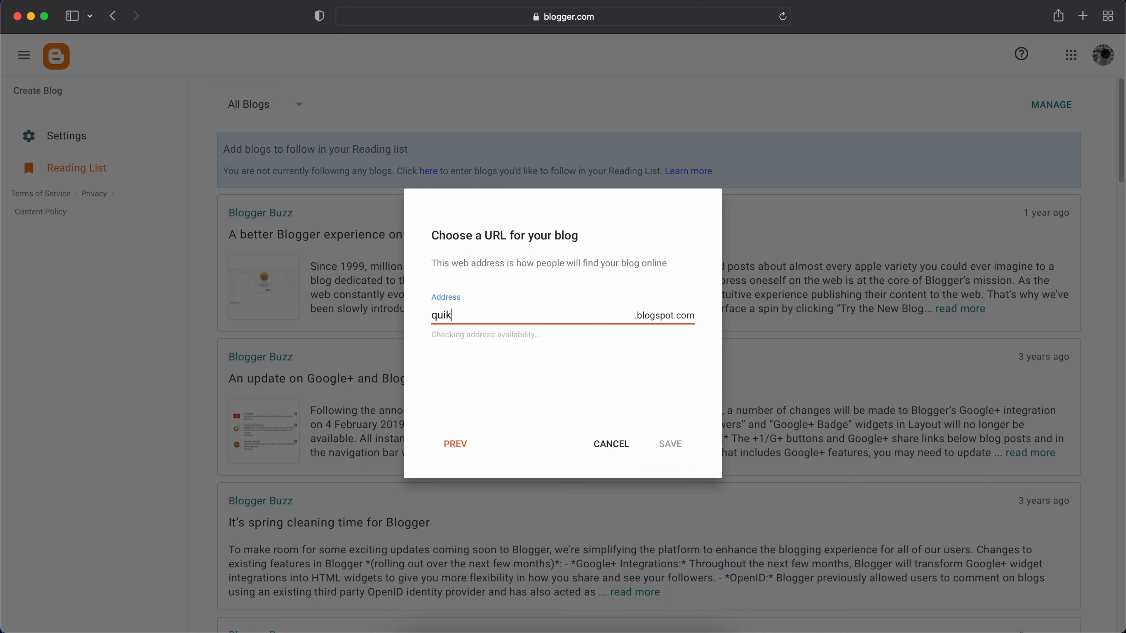
type("ess")
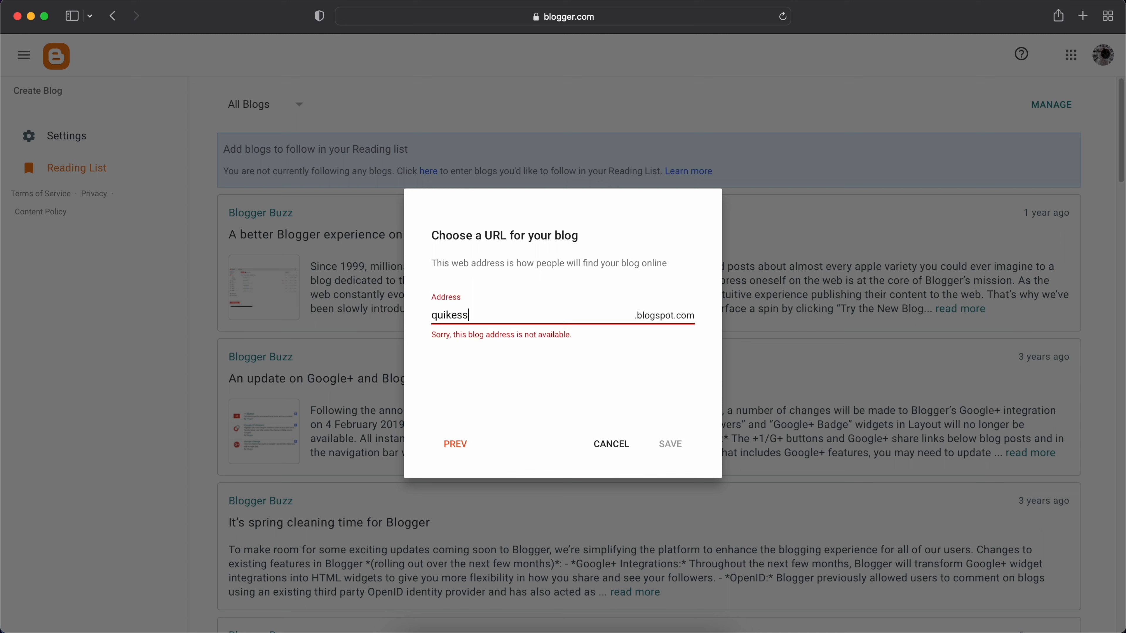
type("onyt")
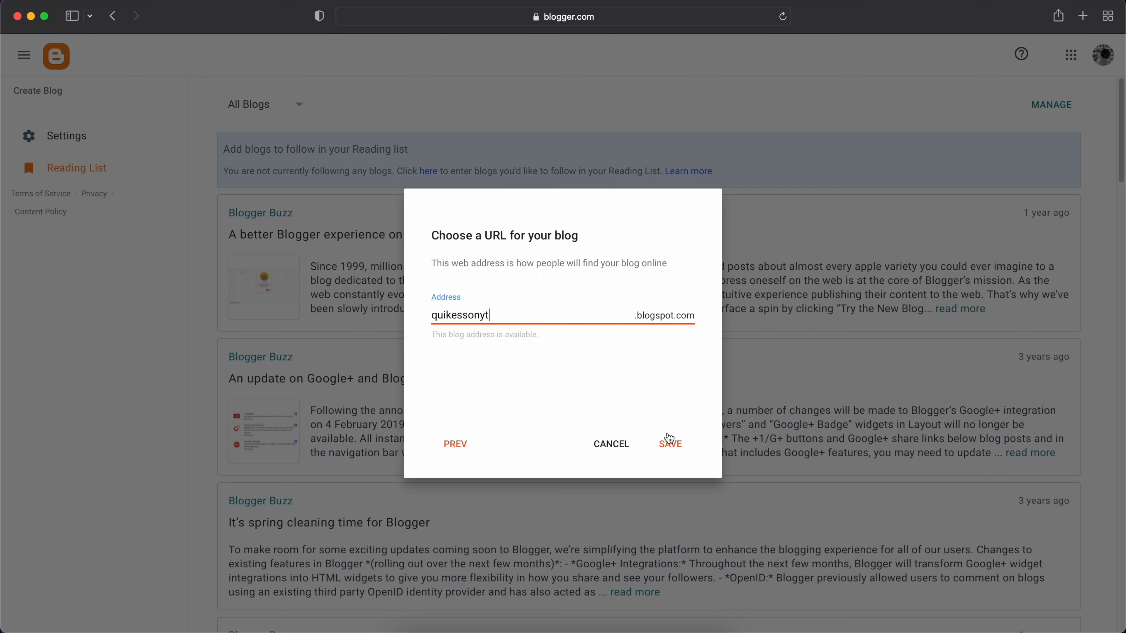
left_click(669, 441)
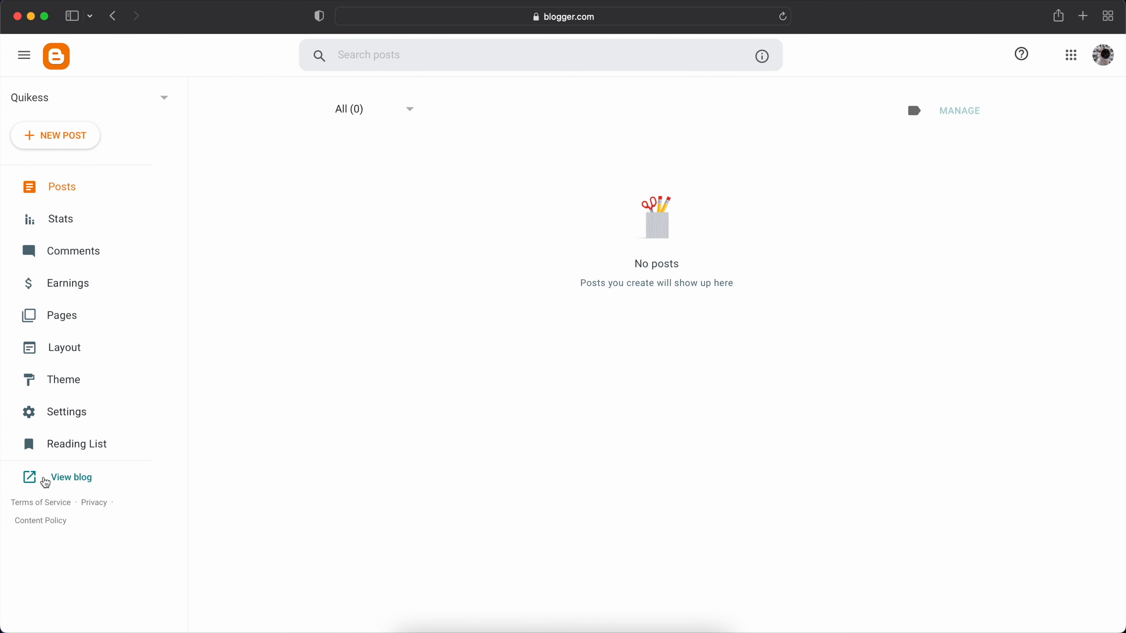
View the new blog's public page with its default theme.
left_click(46, 483)
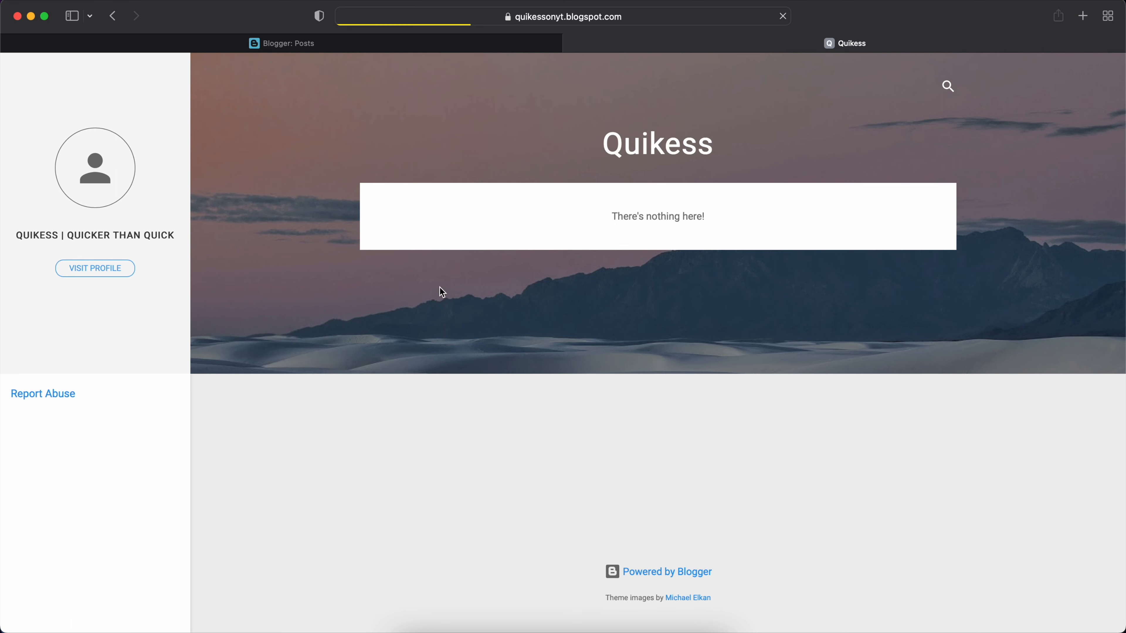
left_click_drag(615, 136, 658, 533)
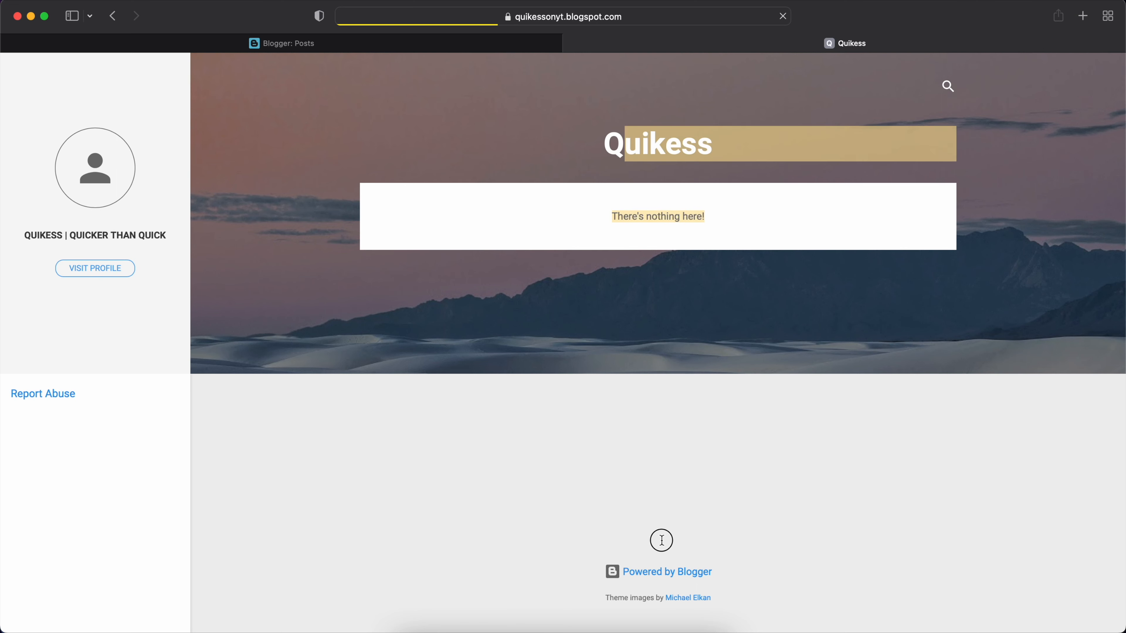
left_click(650, 423)
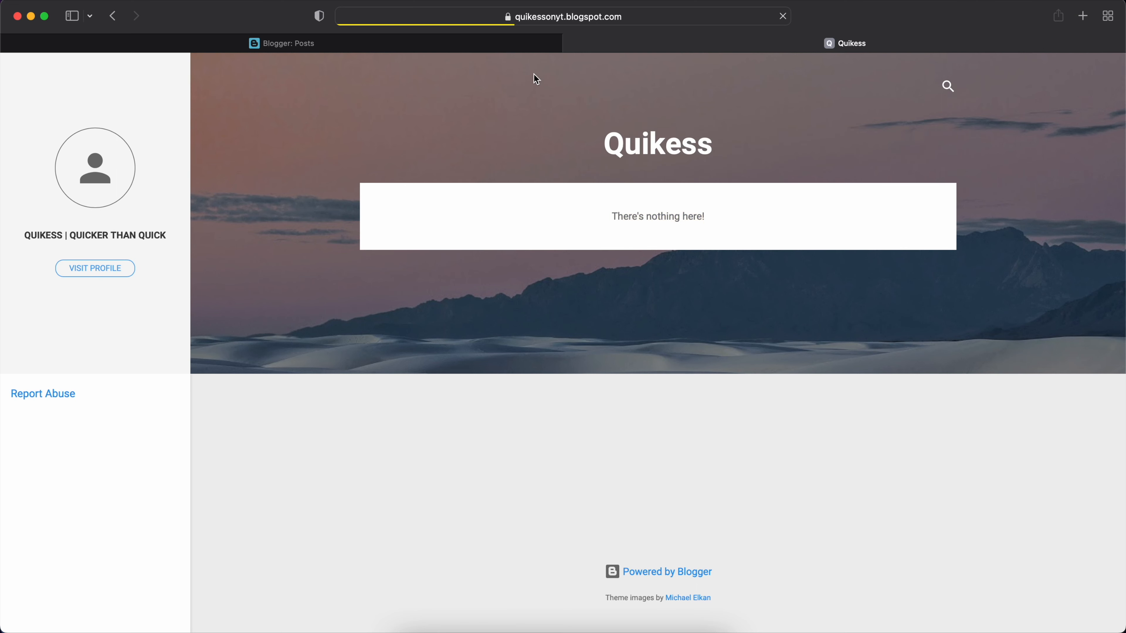
Return to the Blogger dashboard and open the current theme's HTML for editing.
left_click(485, 49)
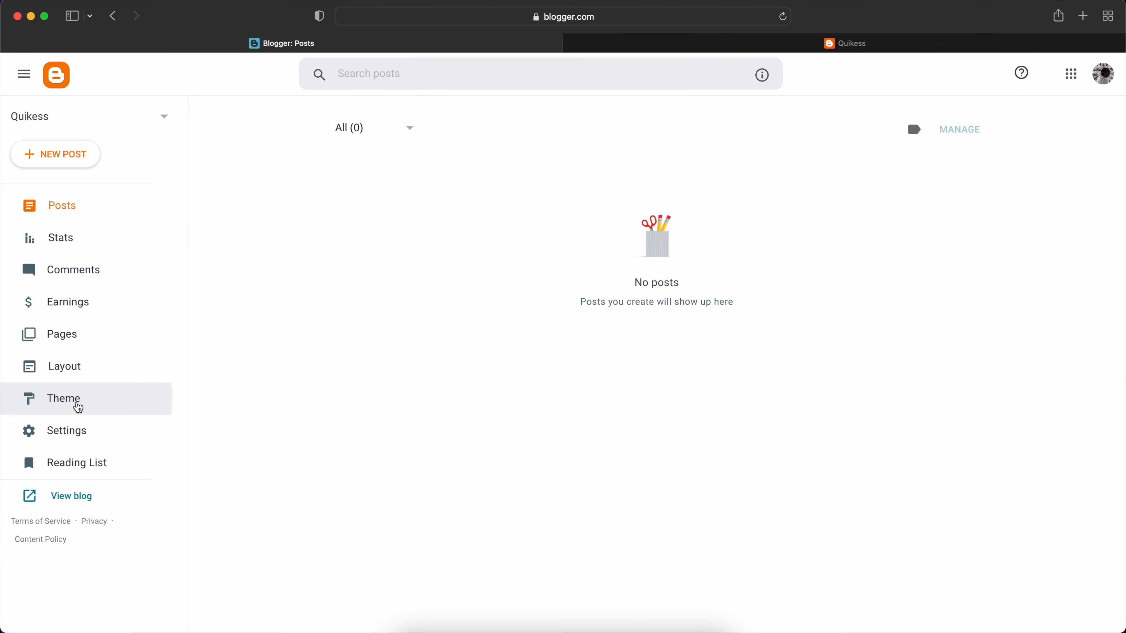
left_click(65, 399)
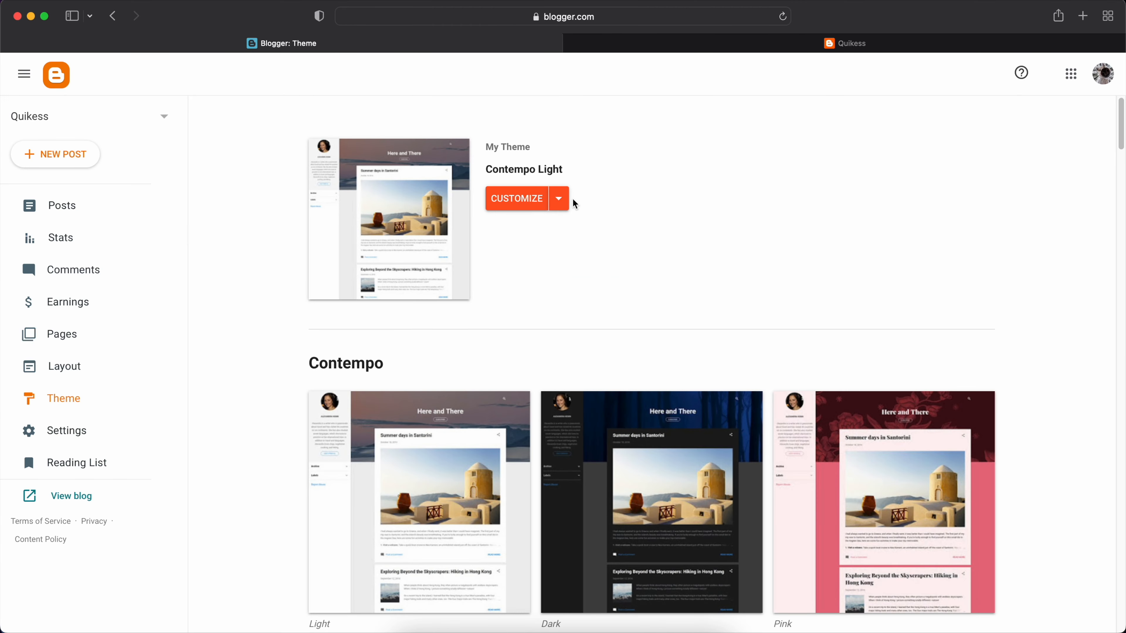
left_click(560, 200)
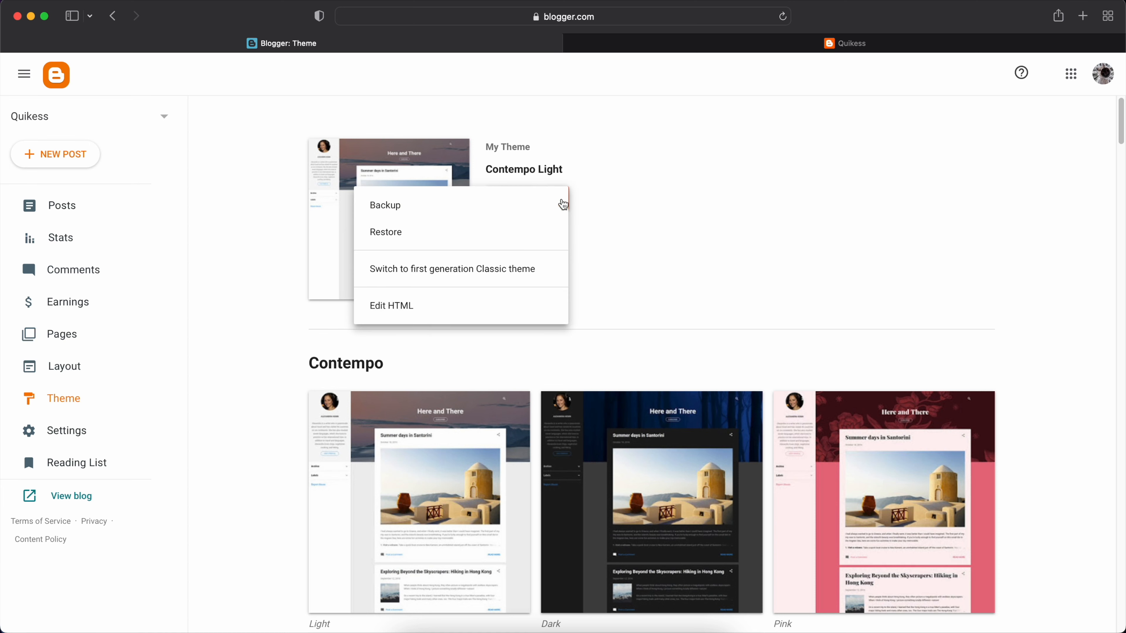
left_click(384, 307)
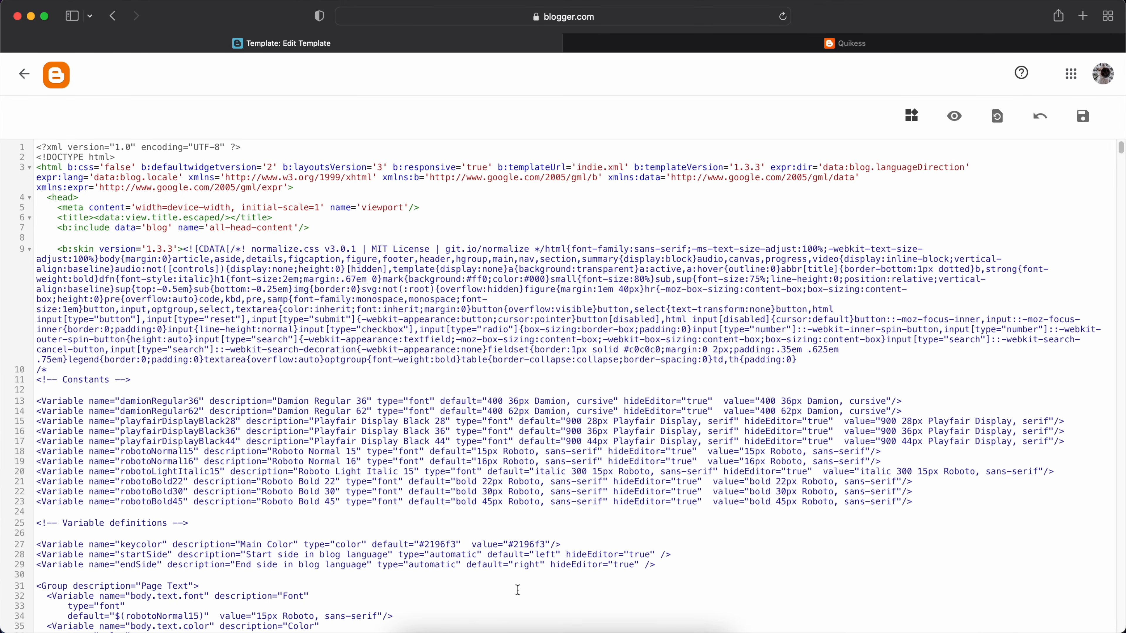
Switch to Visual Studio Code and copy the entire contents of Color - UI Default Free Template.xml.
left_click(455, 629)
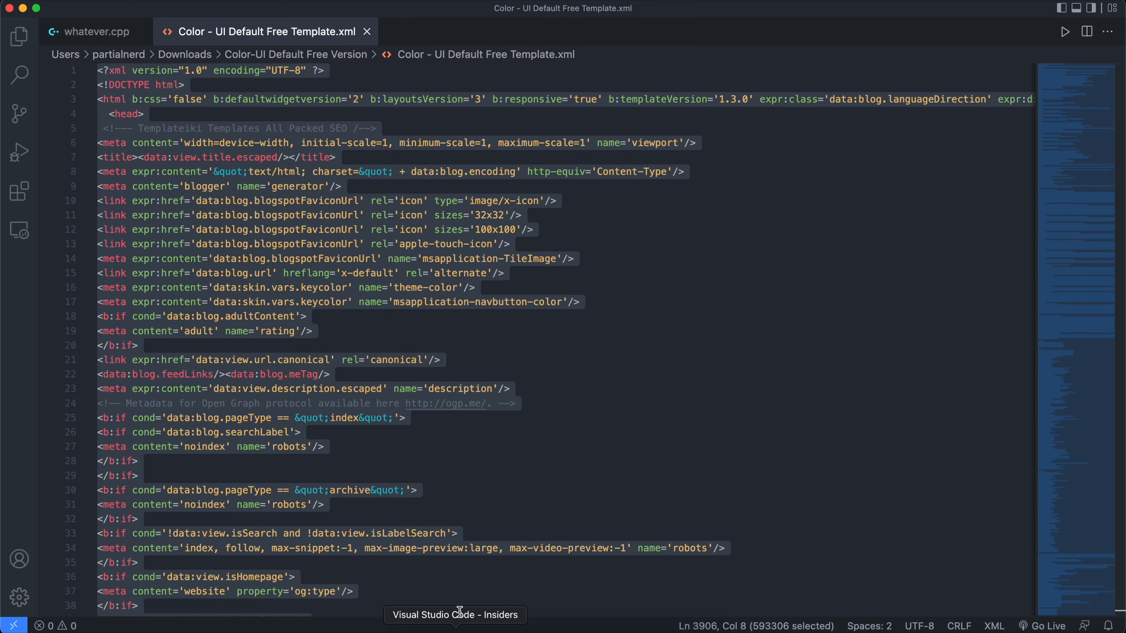
left_click(295, 273)
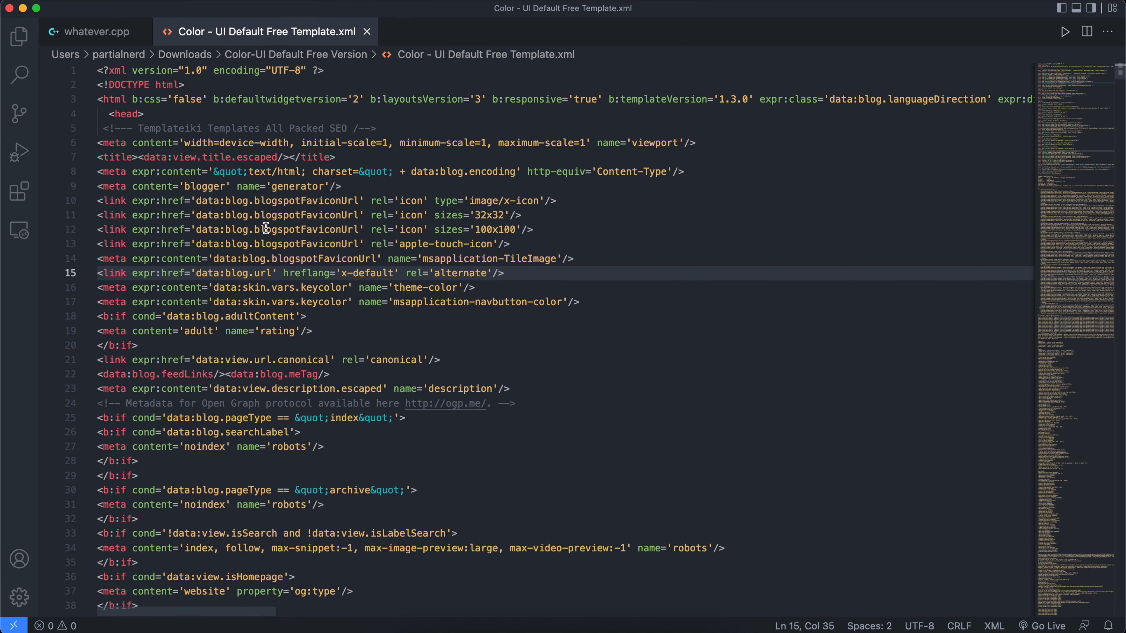
key("super+a")
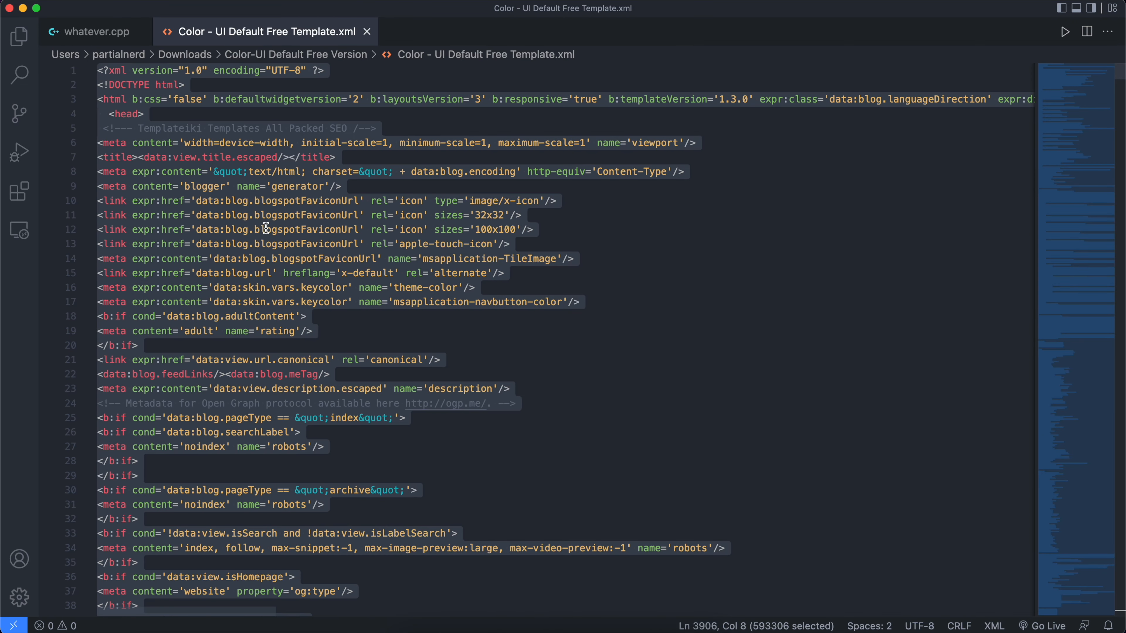
key("super+c")
Back in Blogger, replace all of the theme's HTML with the copied template code, save it and leave the editor.
key("super+Tab")
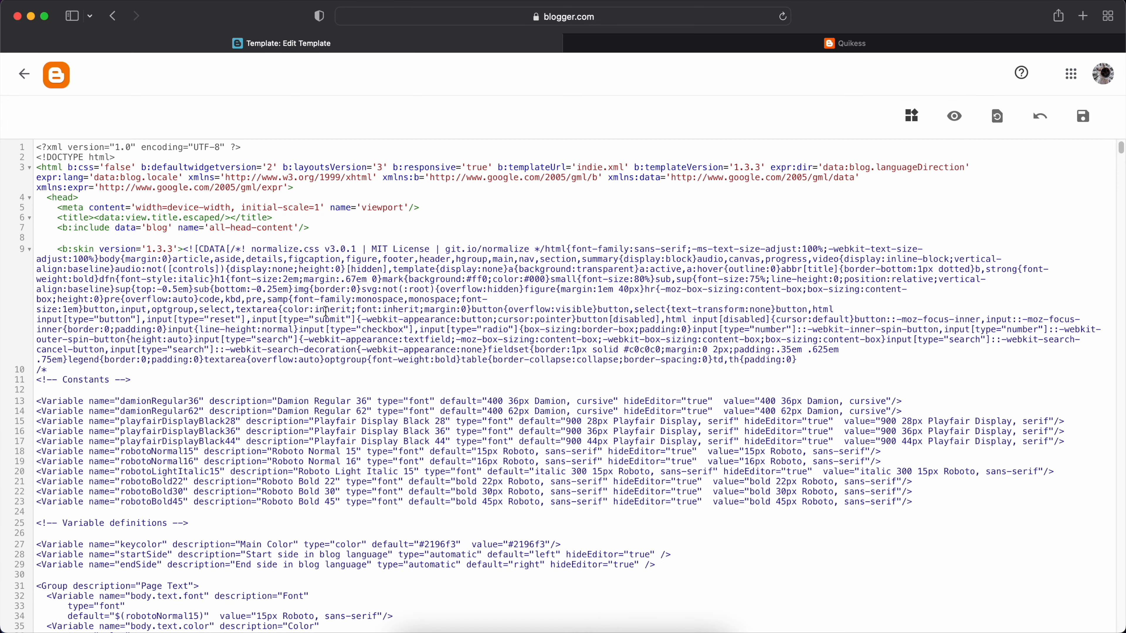
key("super+a")
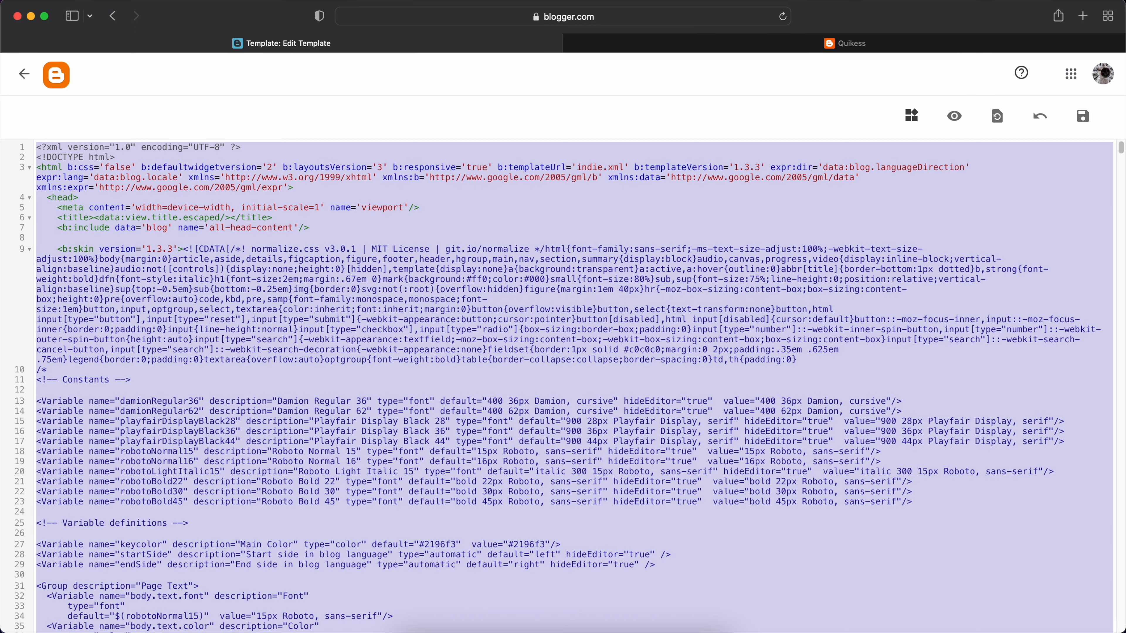
key("super+v")
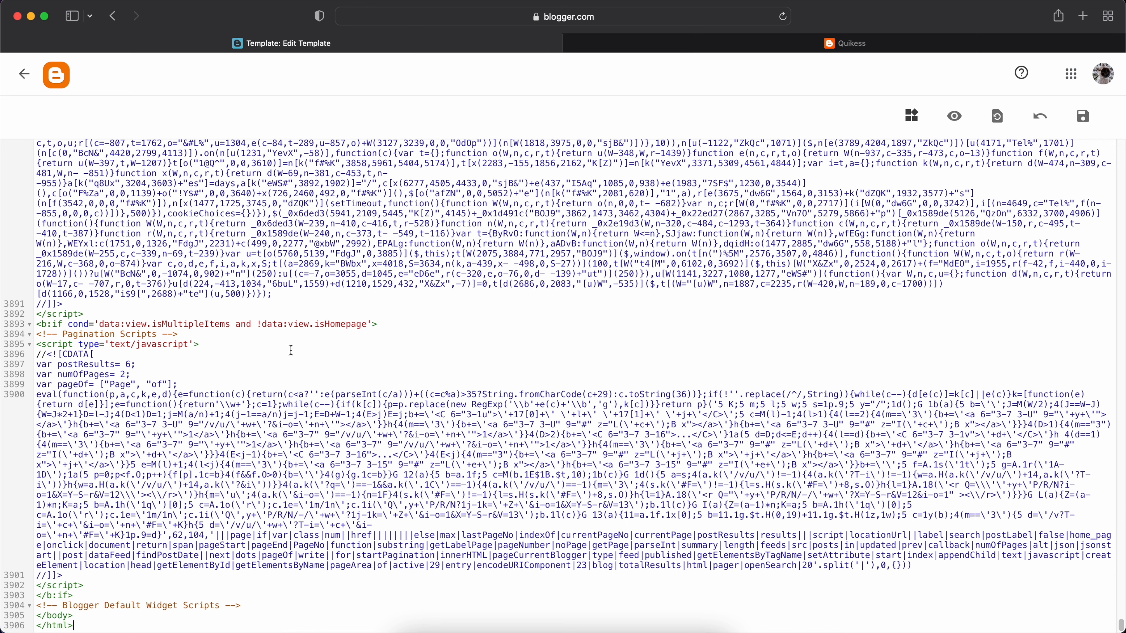
left_click(1086, 118)
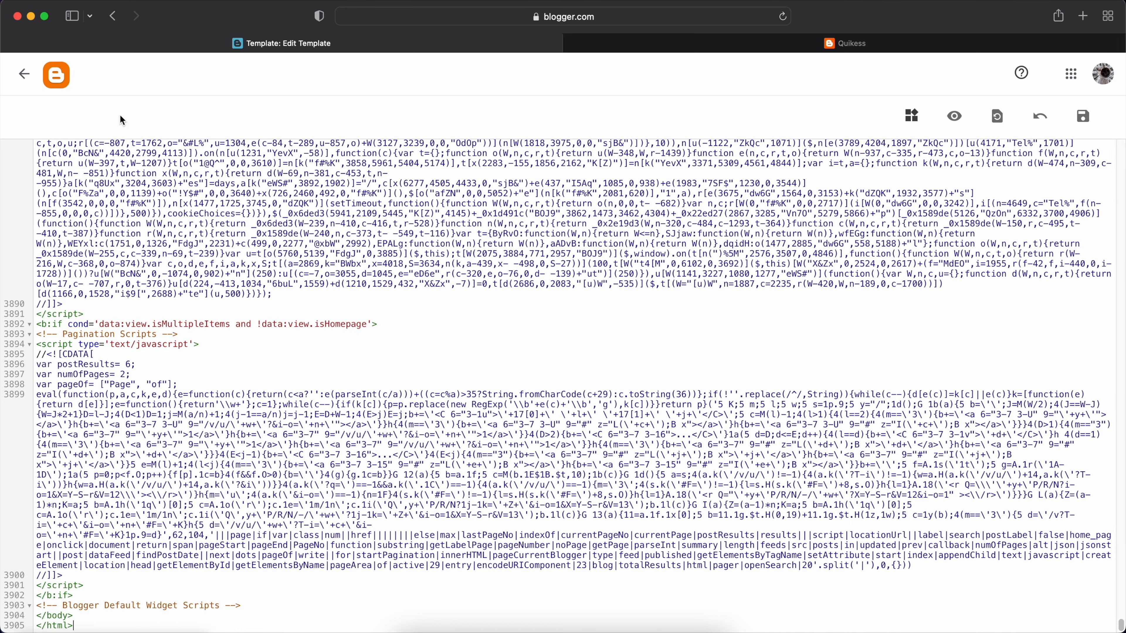
left_click(26, 76)
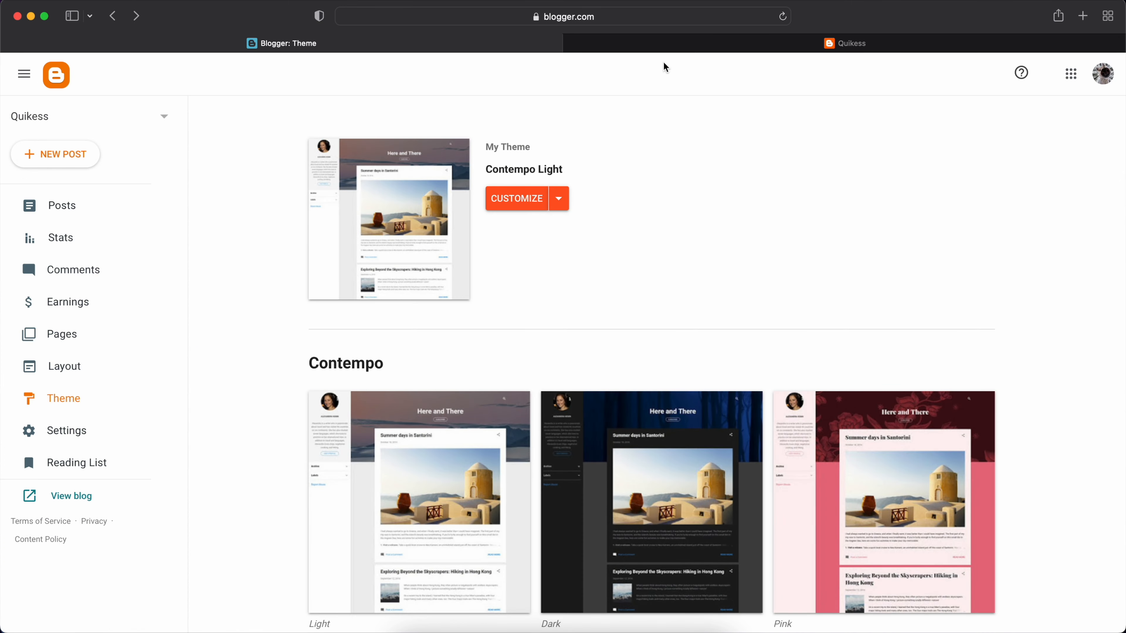
Reload the public blog page and look over the newly applied template.
left_click(650, 47)
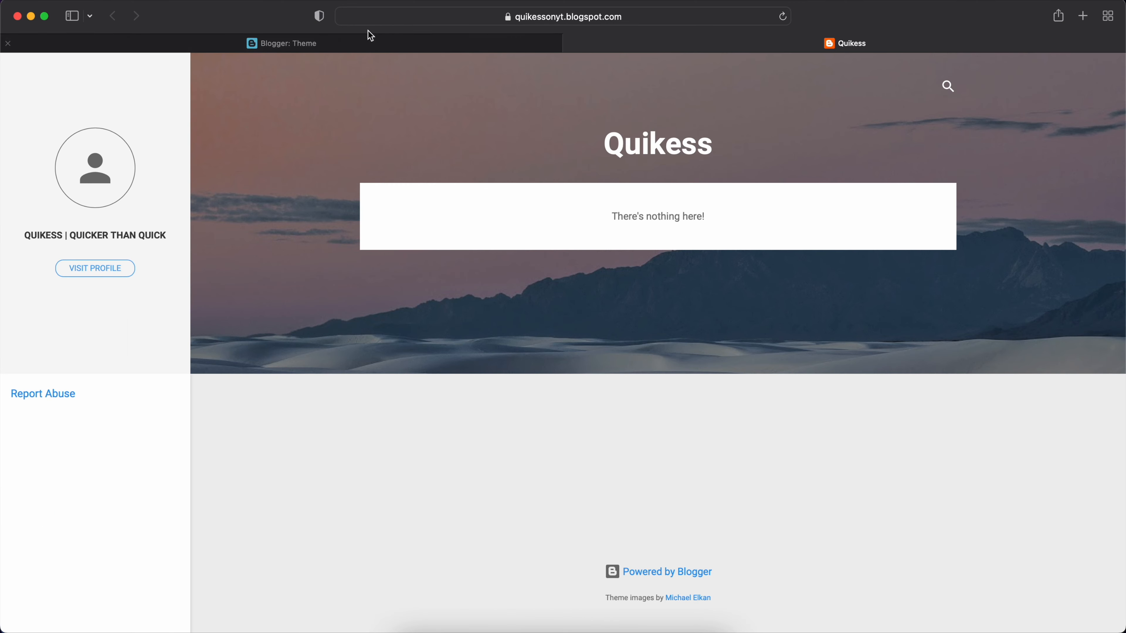
left_click(782, 17)
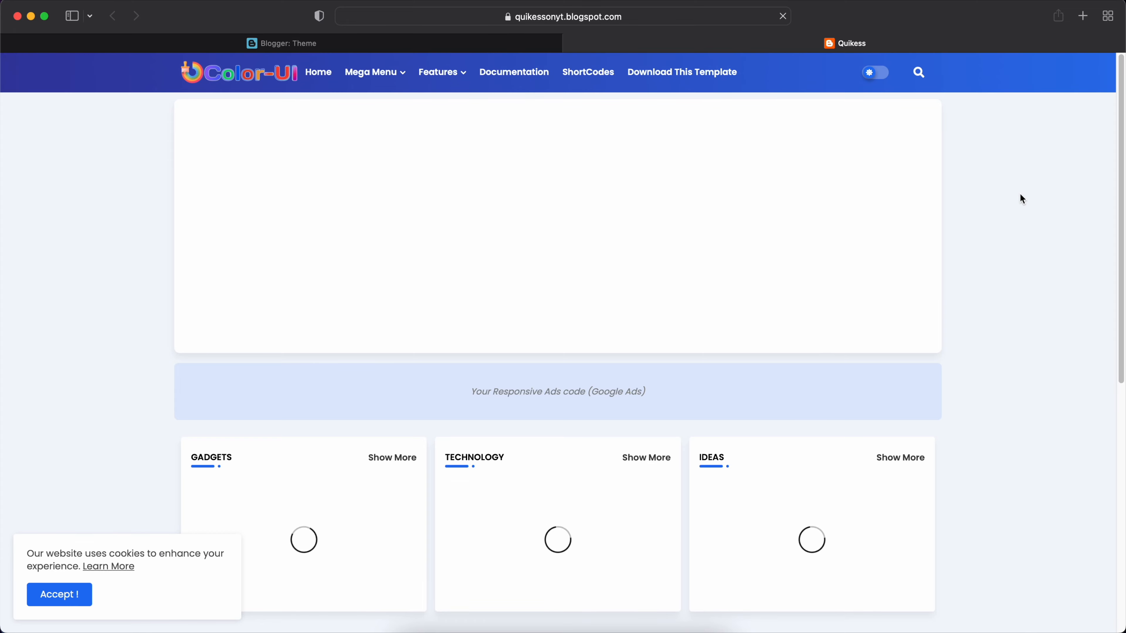
scroll(981, 271, "down", 10)
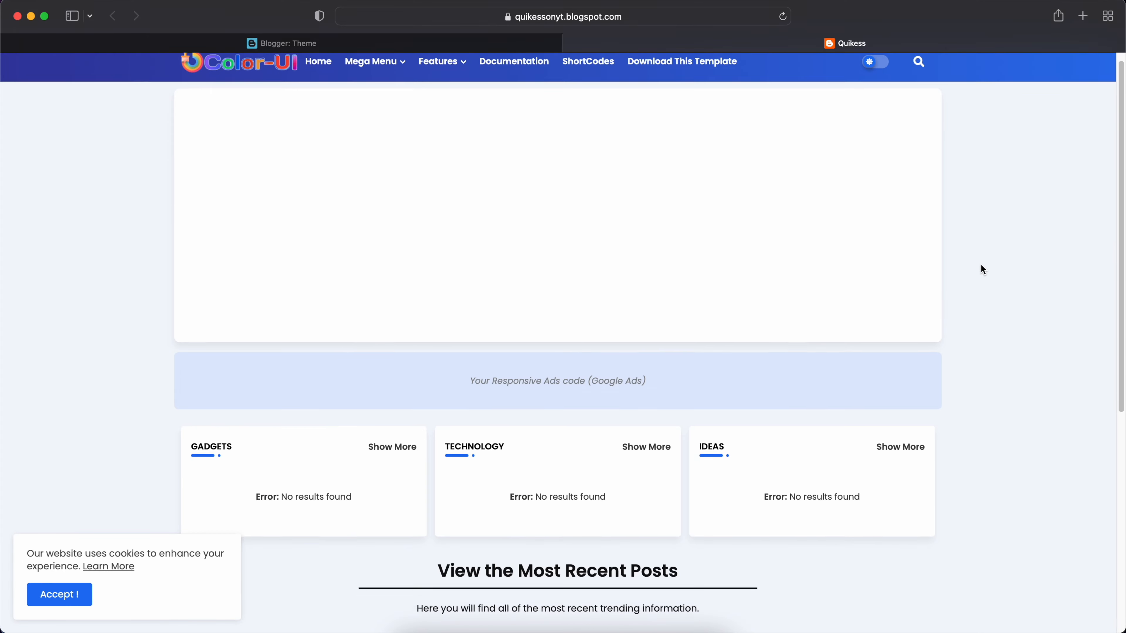
scroll(970, 292, "up", 10)
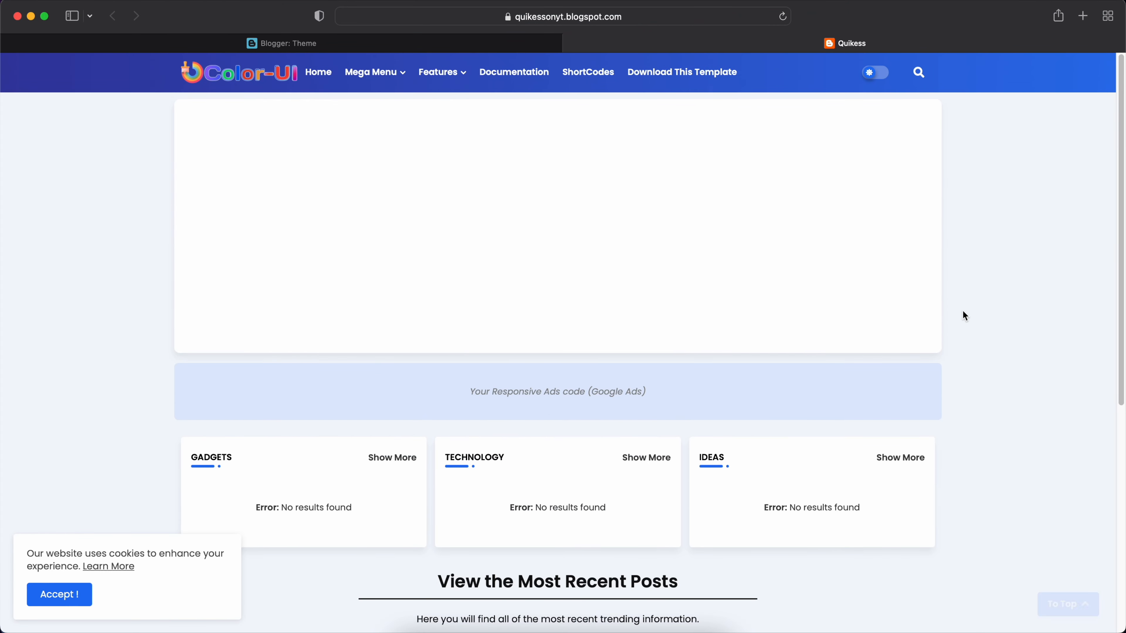
Turn on the blog page's dark mode and examine its logo, content sections and footer.
left_click(875, 73)
scroll(1014, 293, "down", 10)
scroll(1003, 284, "up", 10)
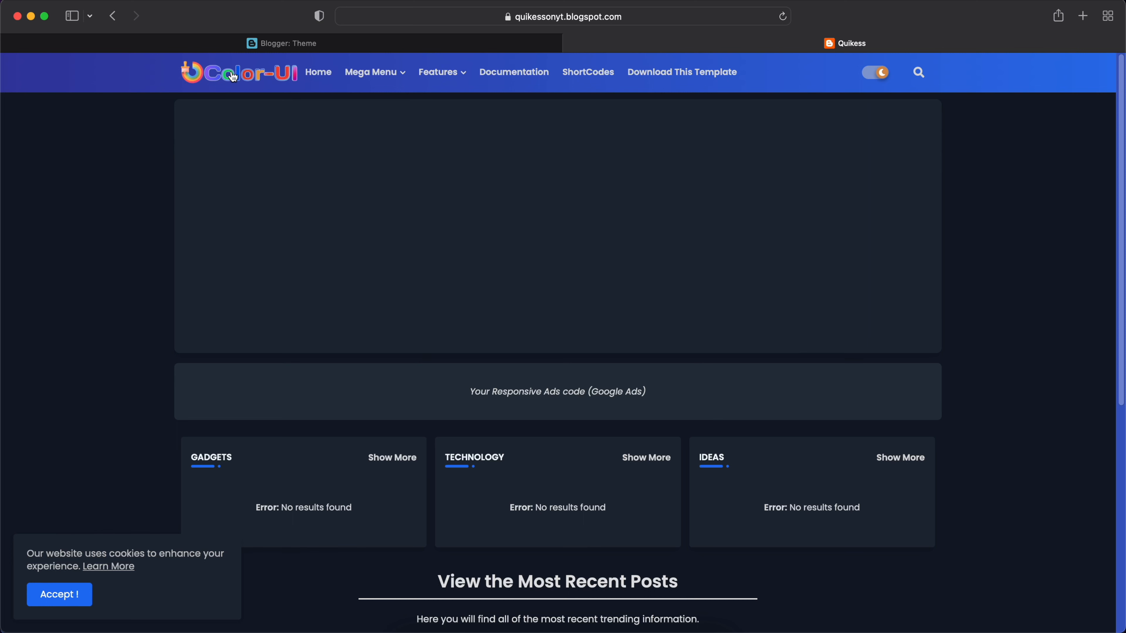
left_click_drag(228, 78, 151, 233)
scroll(176, 325, "down", 7)
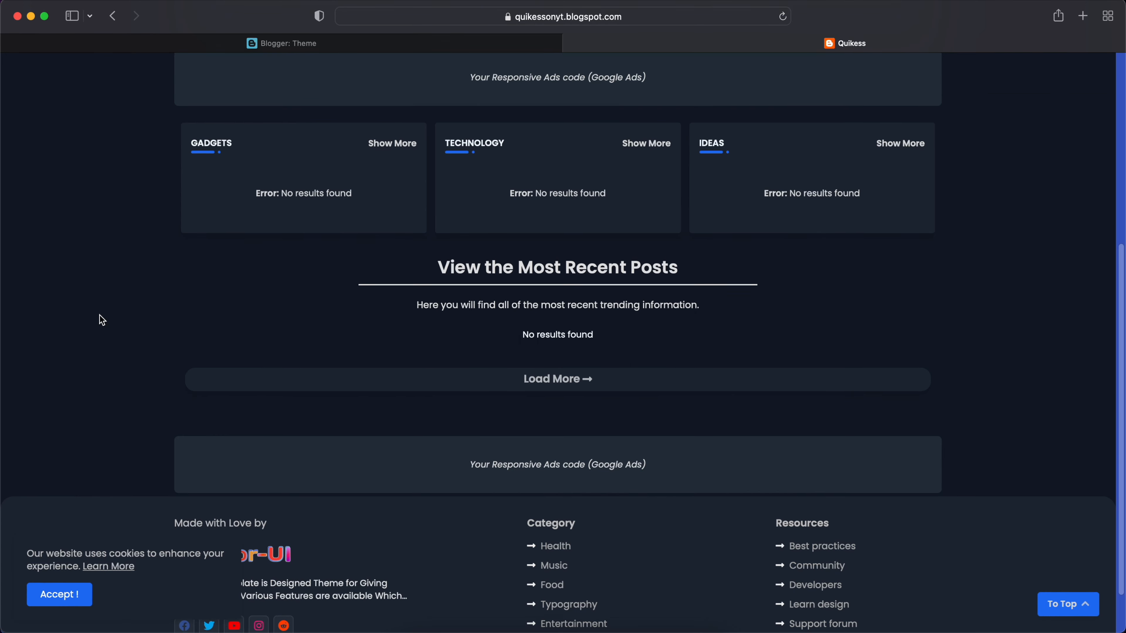
scroll(102, 320, "down", 2)
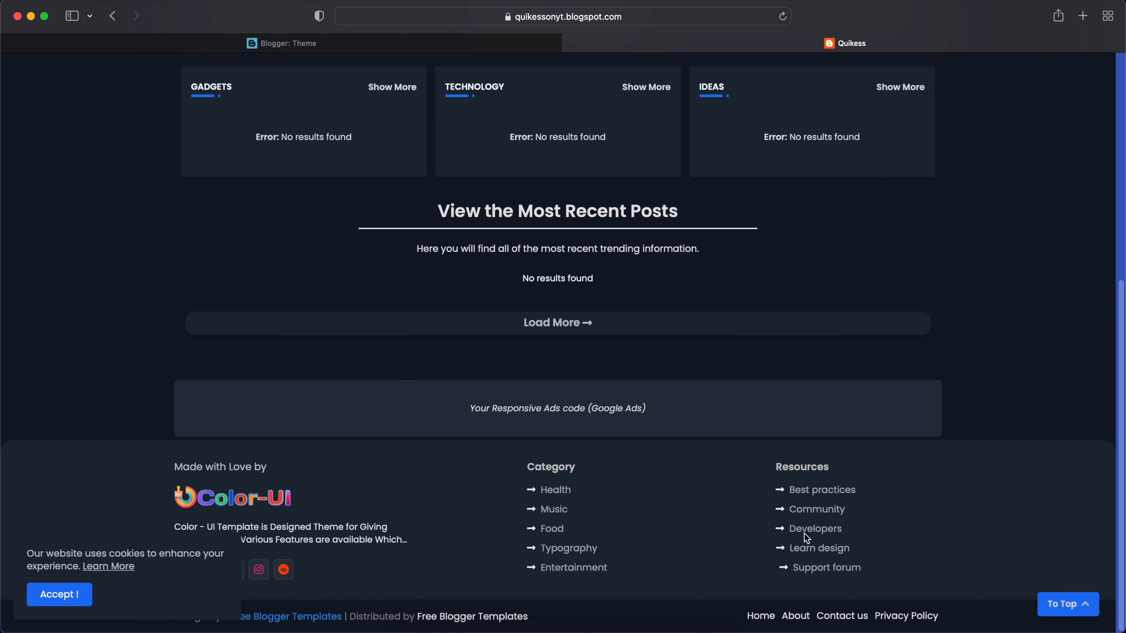
Return to the Blogger dashboard and open the blog's layout settings.
key("ctrl+shift+Tab")
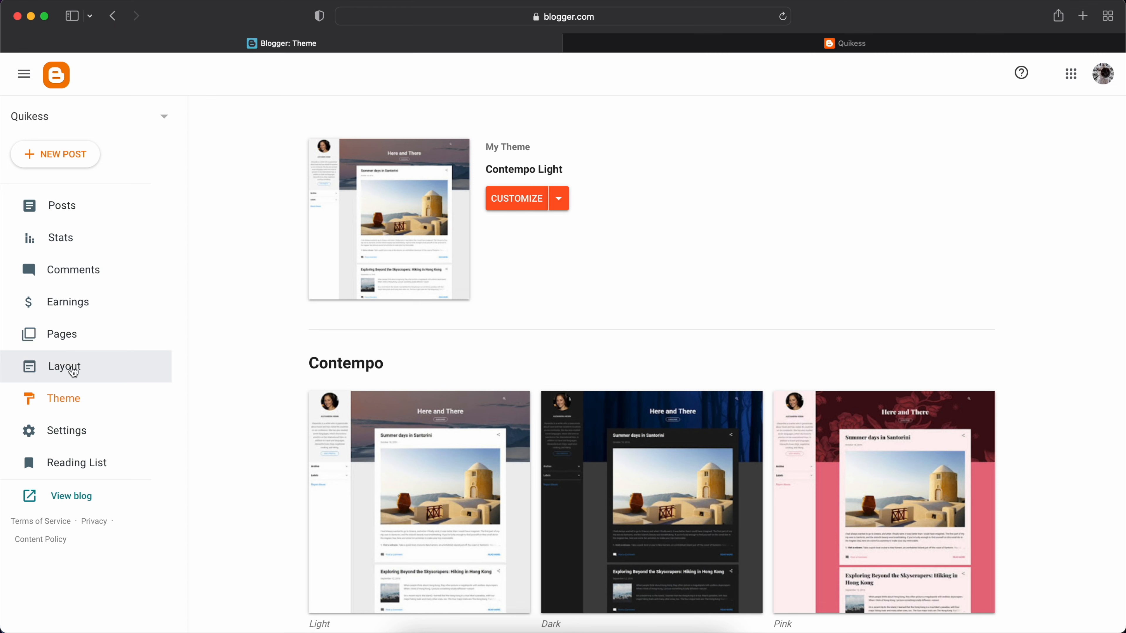
left_click(56, 374)
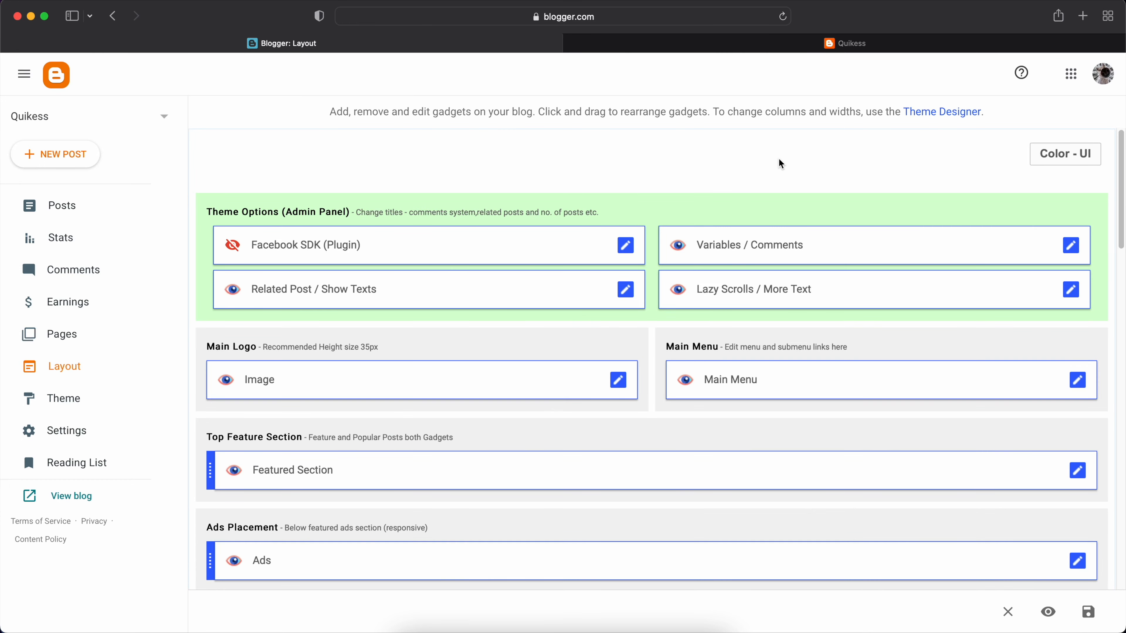
Open color-ui-logo.png from the Color-UI Template Image folder in Adobe Photoshop 2020 and deselect its layer.
key("super+Tab")
double_click(392, 251)
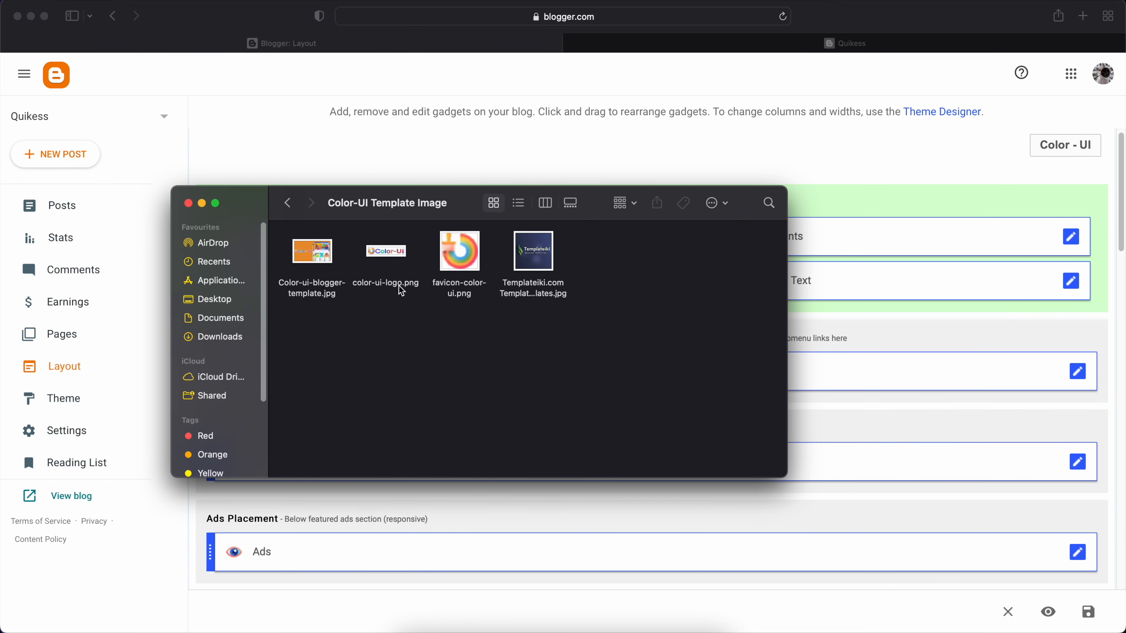
left_click(394, 259)
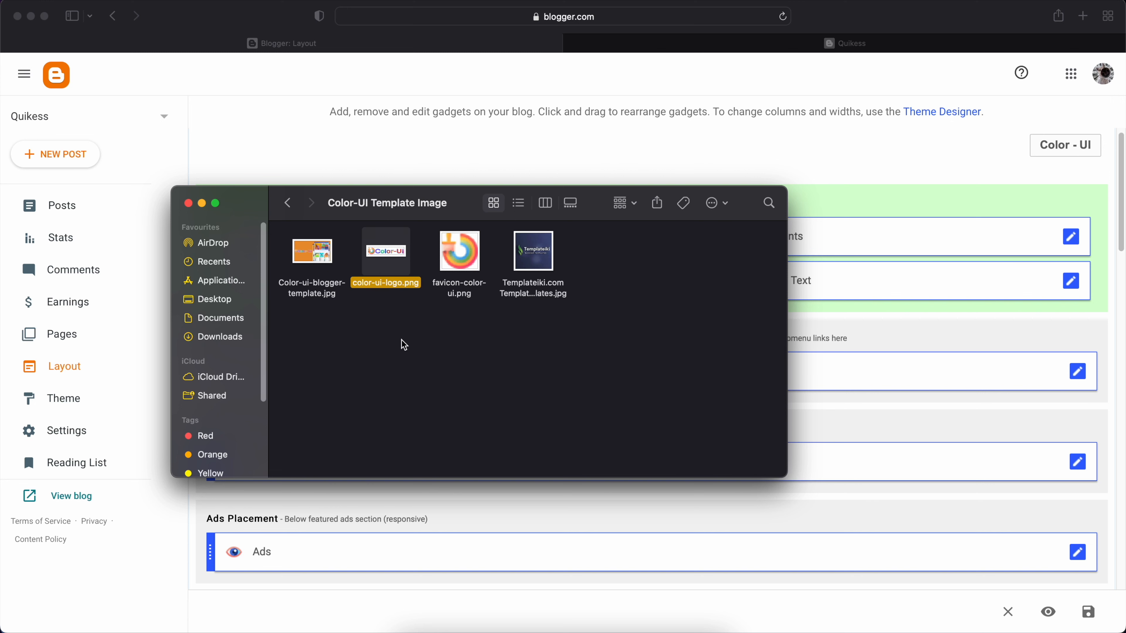
right_click(387, 256)
mouse_move(485, 275)
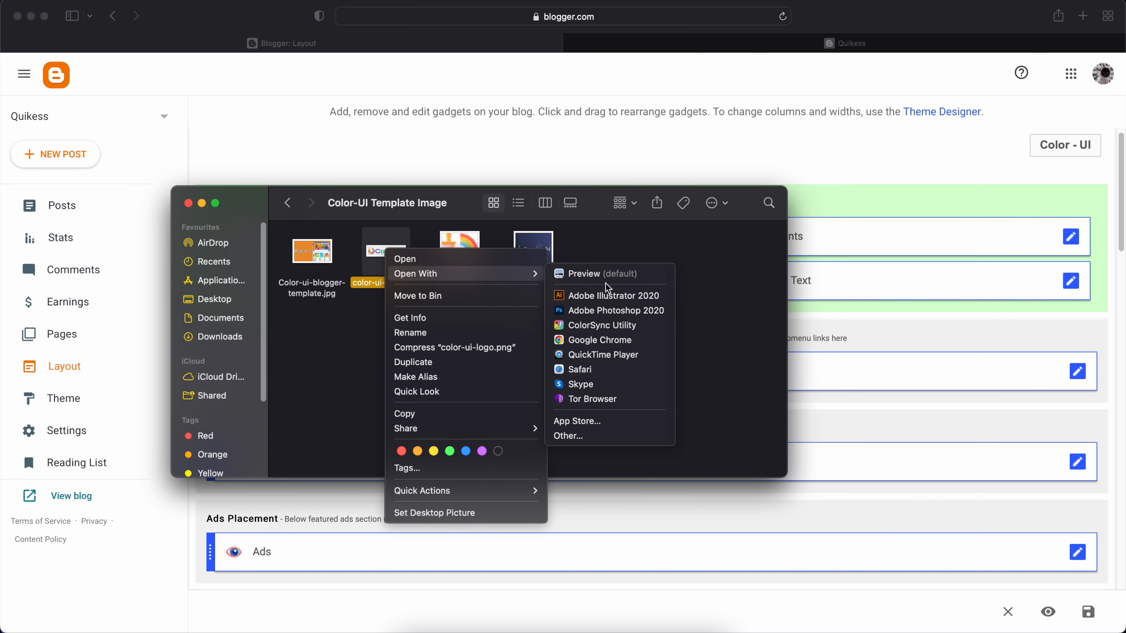
left_click(634, 311)
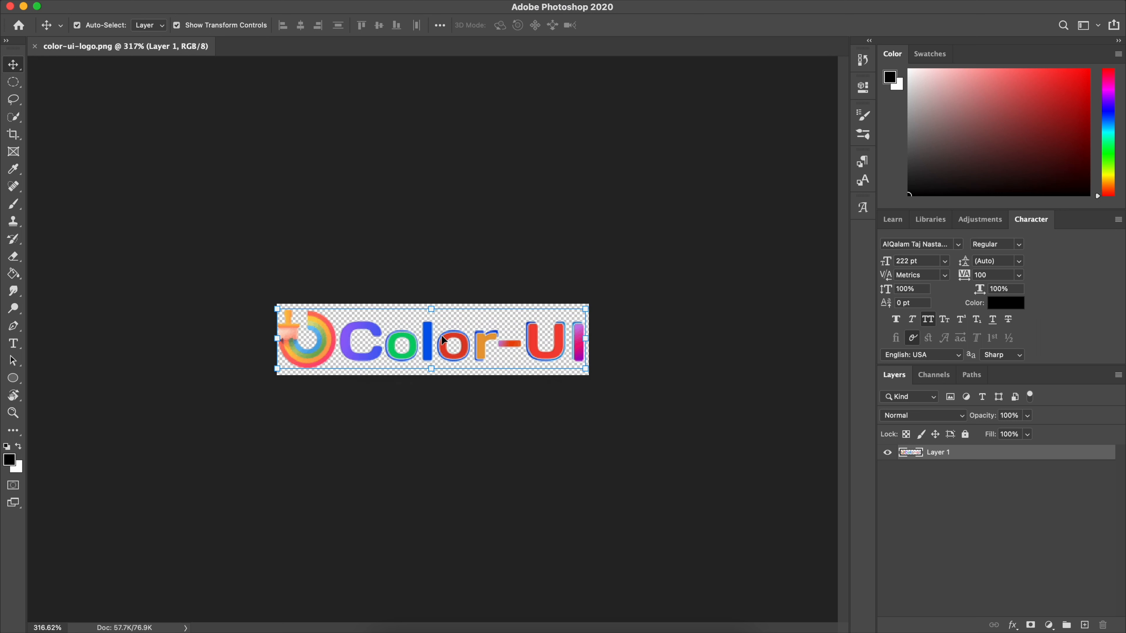
left_click(695, 392)
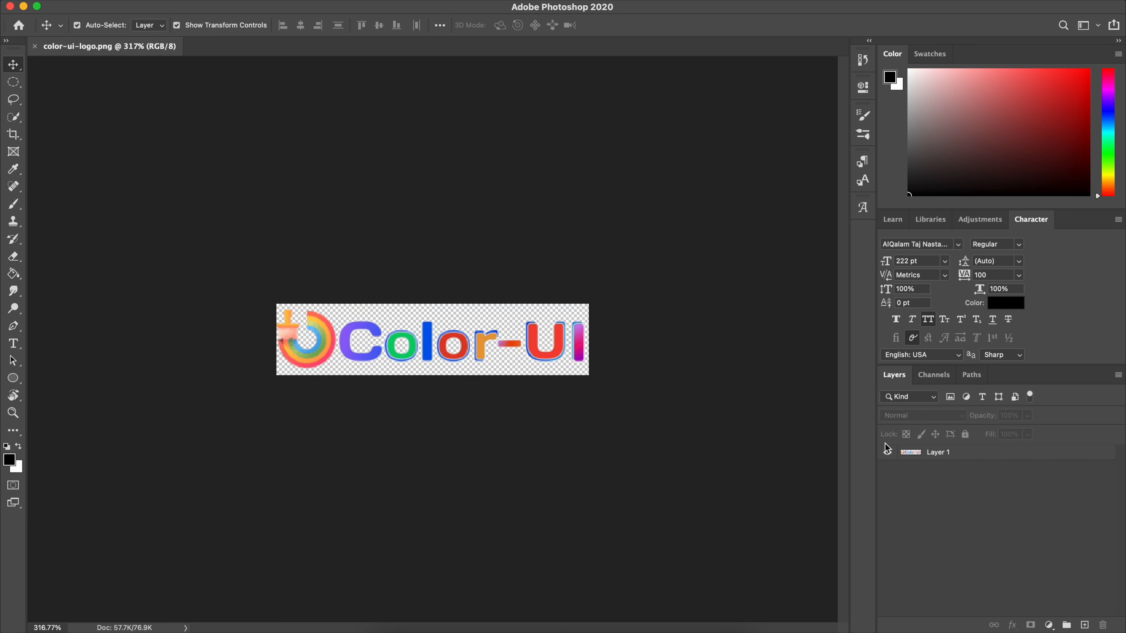
Add a black Solid Color fill layer above the Color-UI logo layer.
left_click(927, 452)
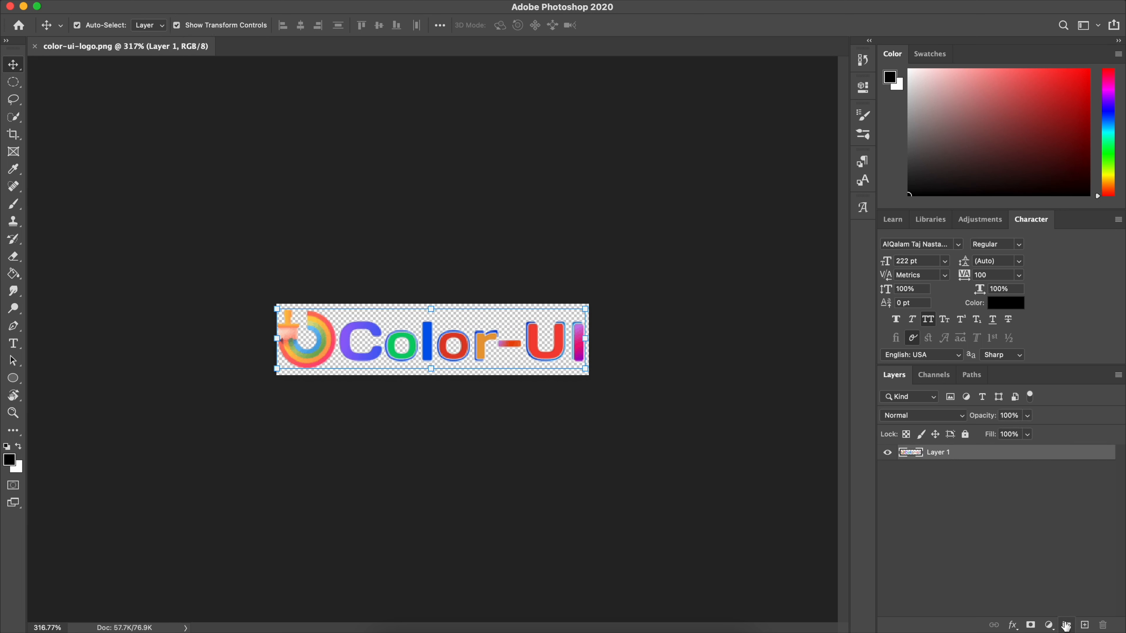
left_click(1049, 625)
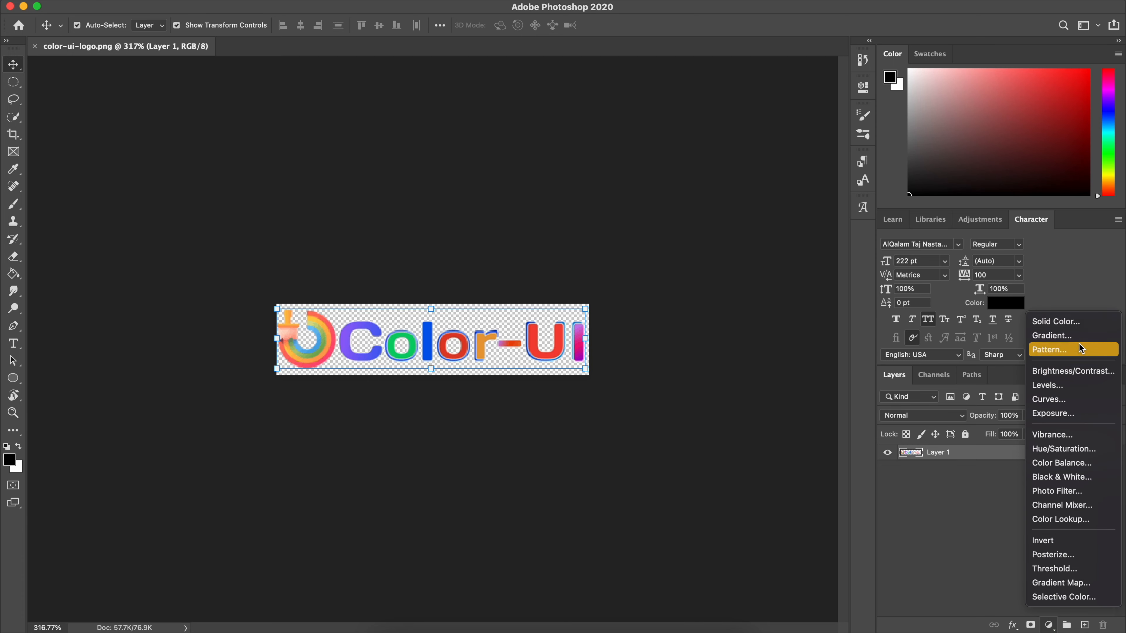
left_click(1075, 321)
Add the white centred text Quikess in a text box across the logo and choose a different font for it.
left_click(14, 344)
left_click_drag(296, 317, 568, 369)
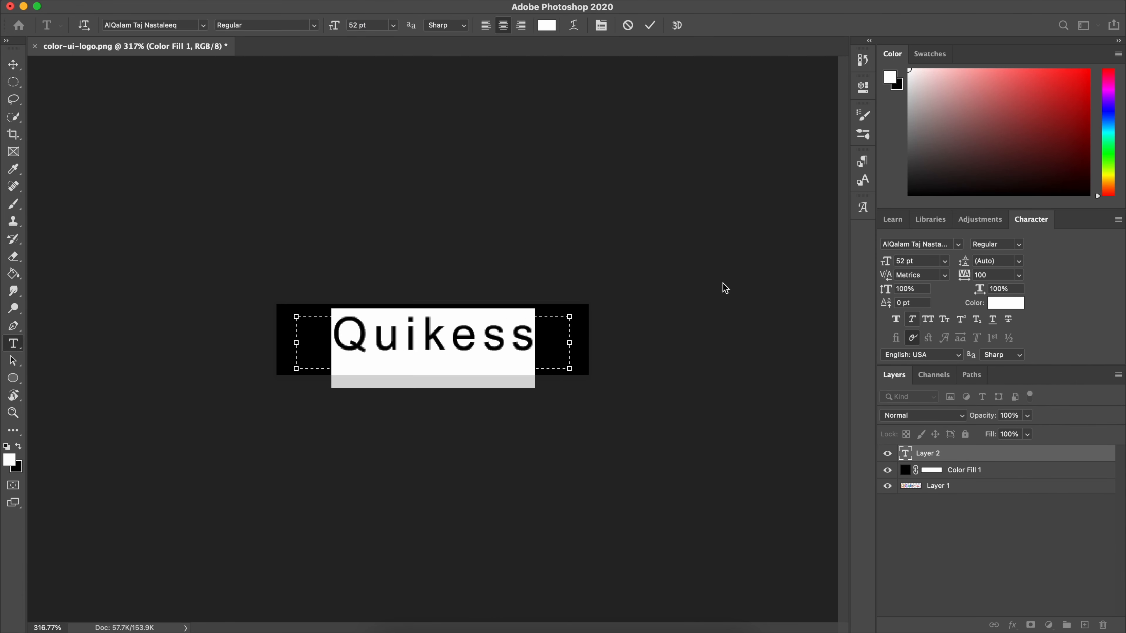
left_click(203, 25)
left_click(133, 118)
Adjust the size of the Quikess text, stretch its text box to the canvas edges and commit it.
left_click_drag(328, 26, 337, 28)
left_click_drag(432, 317, 432, 307)
left_click_drag(433, 369, 433, 375)
left_click_drag(297, 342, 277, 342)
left_click_drag(569, 342, 589, 342)
left_click_drag(339, 28, 335, 28)
left_click(651, 27)
left_click(14, 64)
Hide the Color Fill 1 layer and the original logo layer.
left_click(503, 298)
left_click(886, 470)
left_click(886, 486)
Adjust the layer style effects of the Quikess text layer and apply them.
left_click(975, 453)
double_click(975, 453)
left_click_drag(835, 183, 835, 183)
left_click_drag(836, 211, 834, 212)
key("Return")
Save the new logo as quikess logo.png.
left_click(106, 5)
left_click(115, 139)
type("quikess")
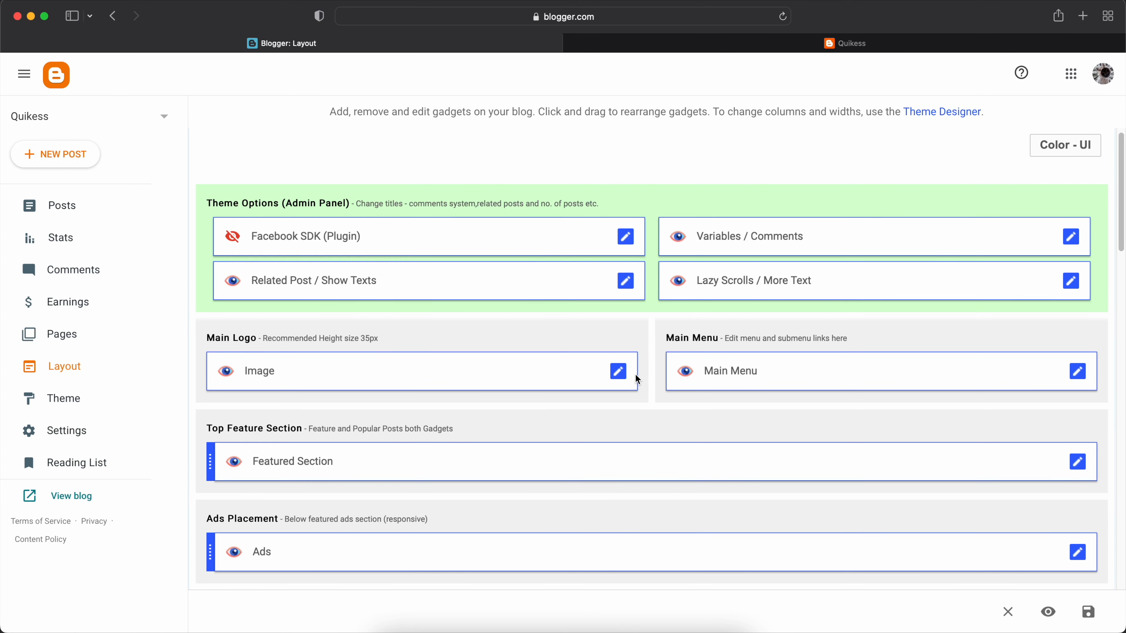
In Blogger, open the Main Logo image gadget for editing and set its image to be uploaded from the computer.
left_click(618, 370)
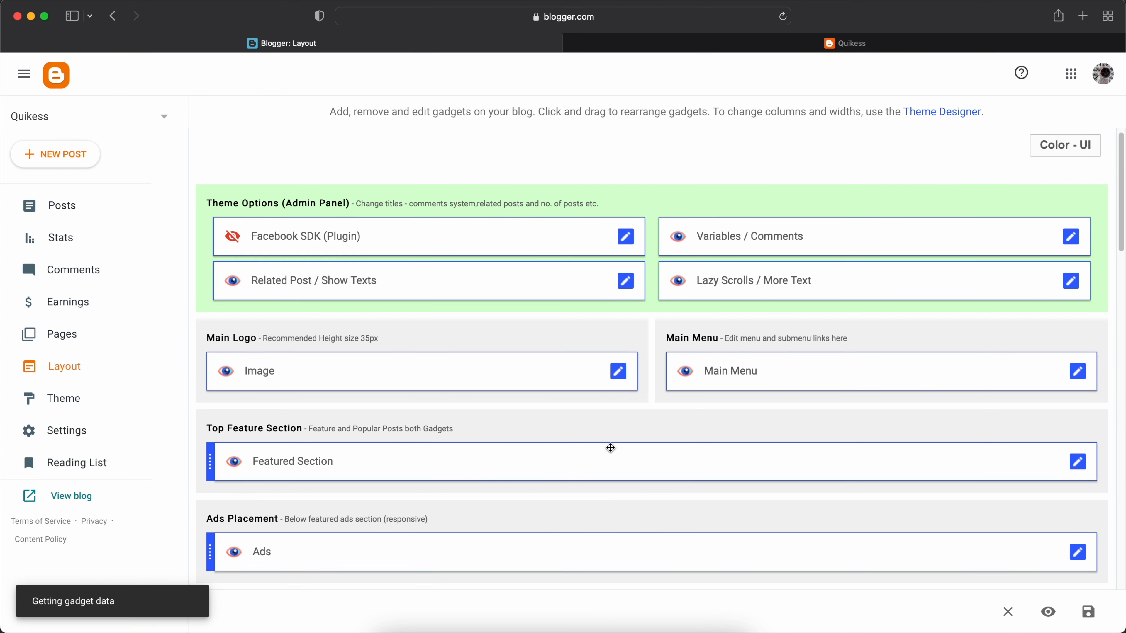
scroll(582, 432, "down", 3)
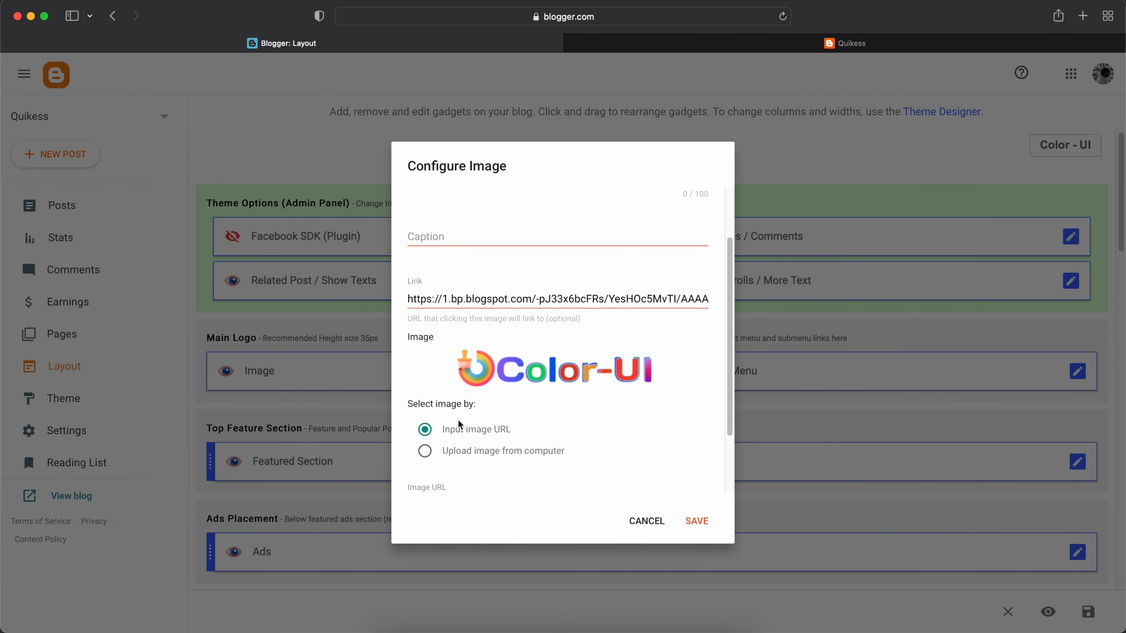
left_click(425, 450)
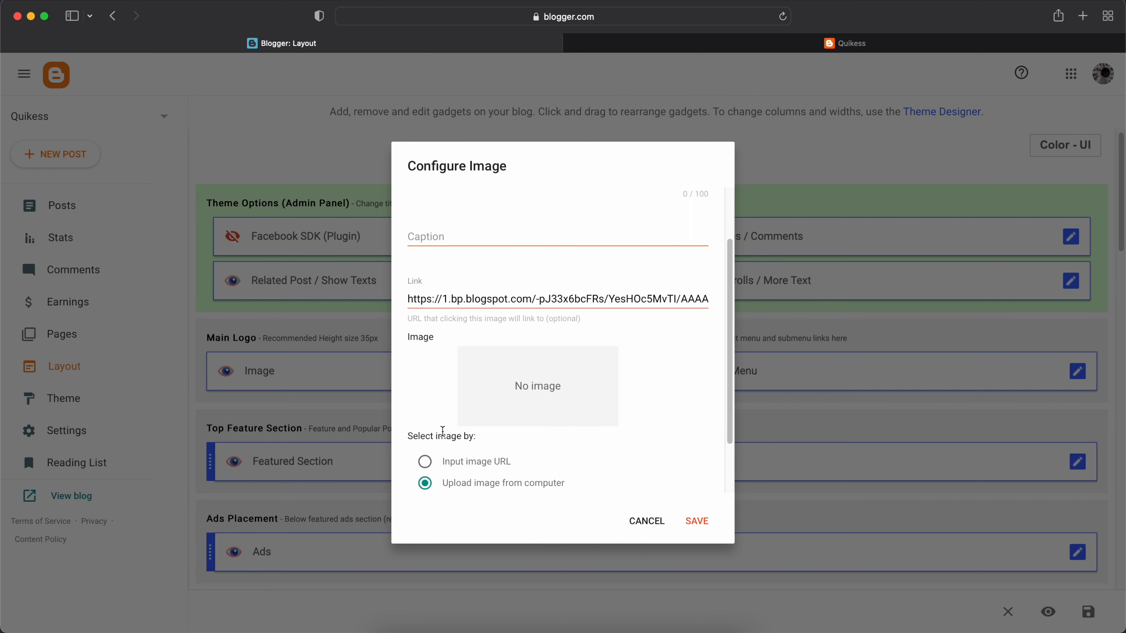
scroll(443, 432, "down", 1)
scroll(456, 439, "down", 2)
left_click(438, 446)
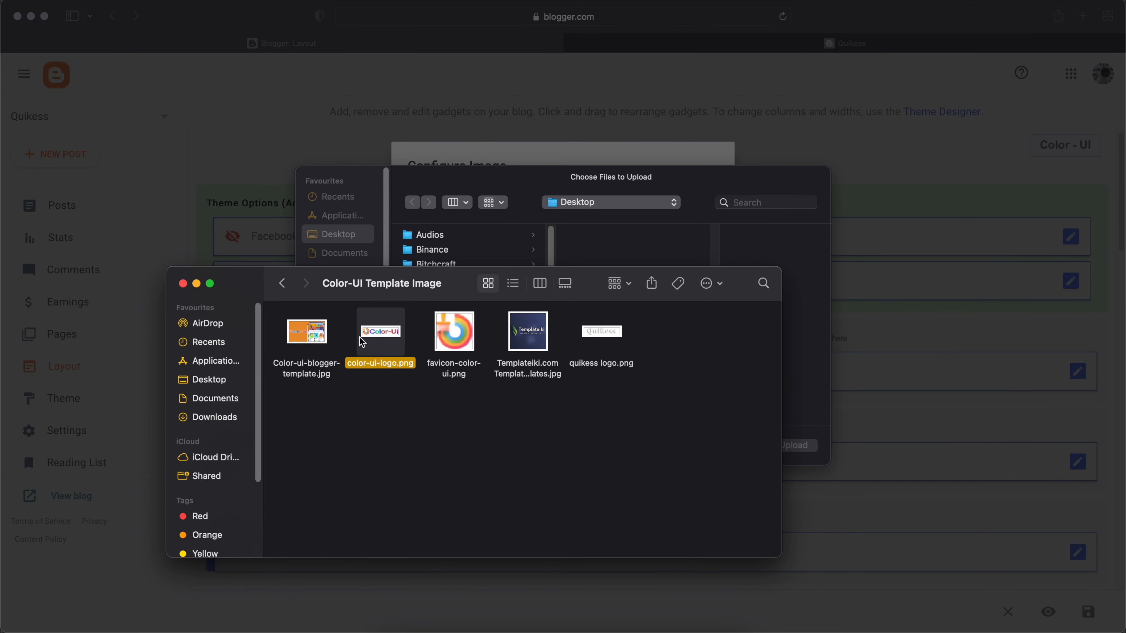
Upload quikess logo.png as the main logo, save the gadget and reload the public blog page.
left_click_drag(603, 338, 547, 181)
left_click(548, 180)
left_click(798, 448)
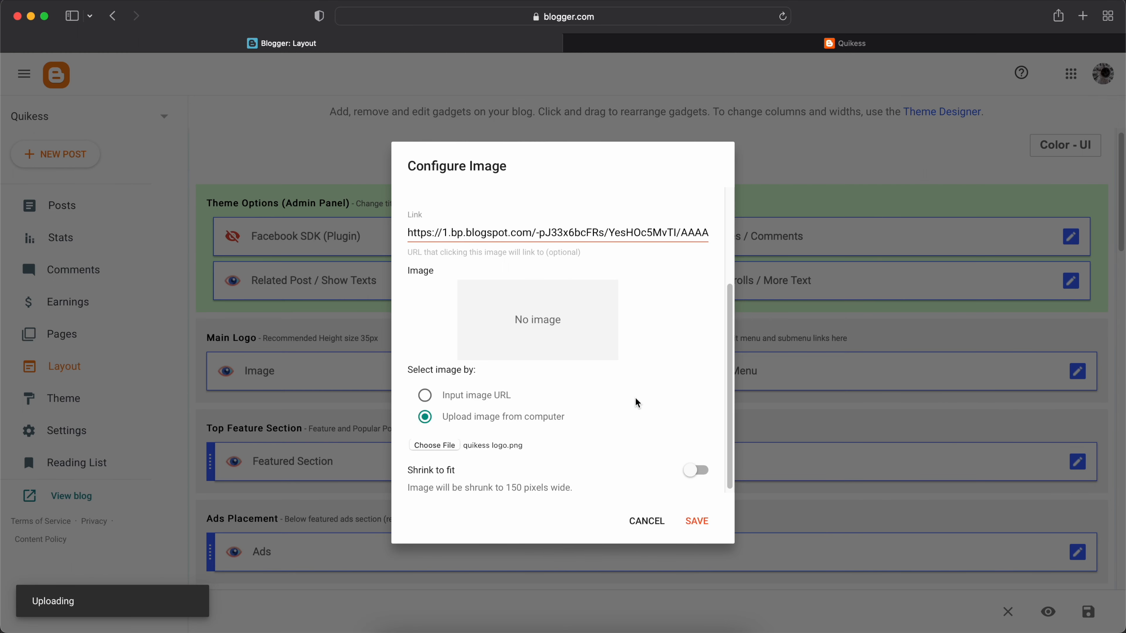
left_click(691, 520)
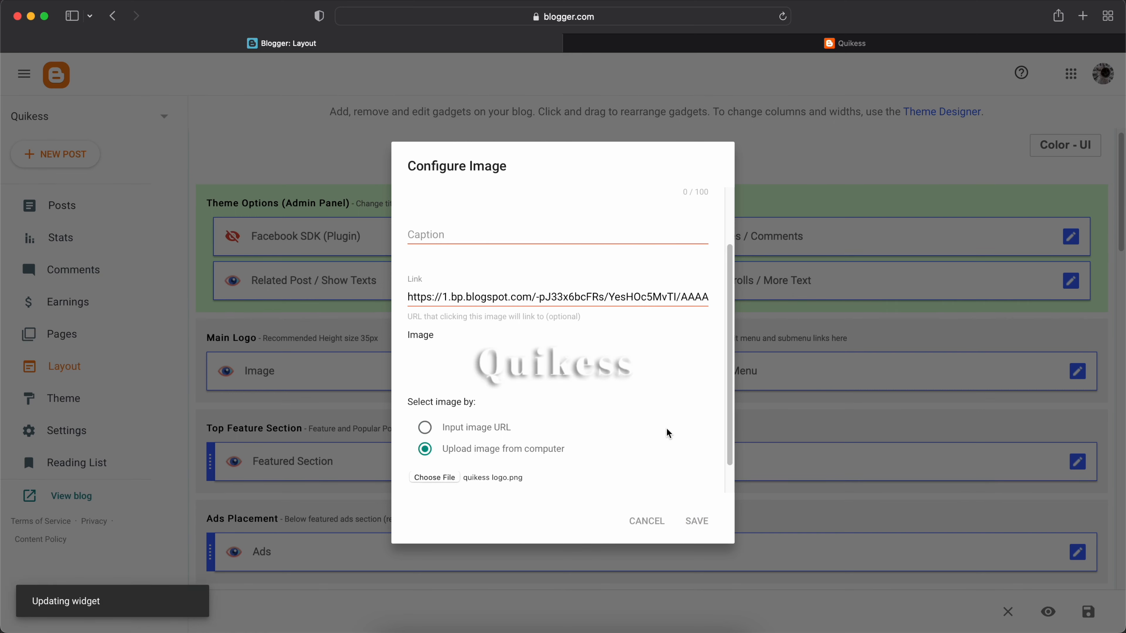
left_click(797, 43)
left_click(782, 16)
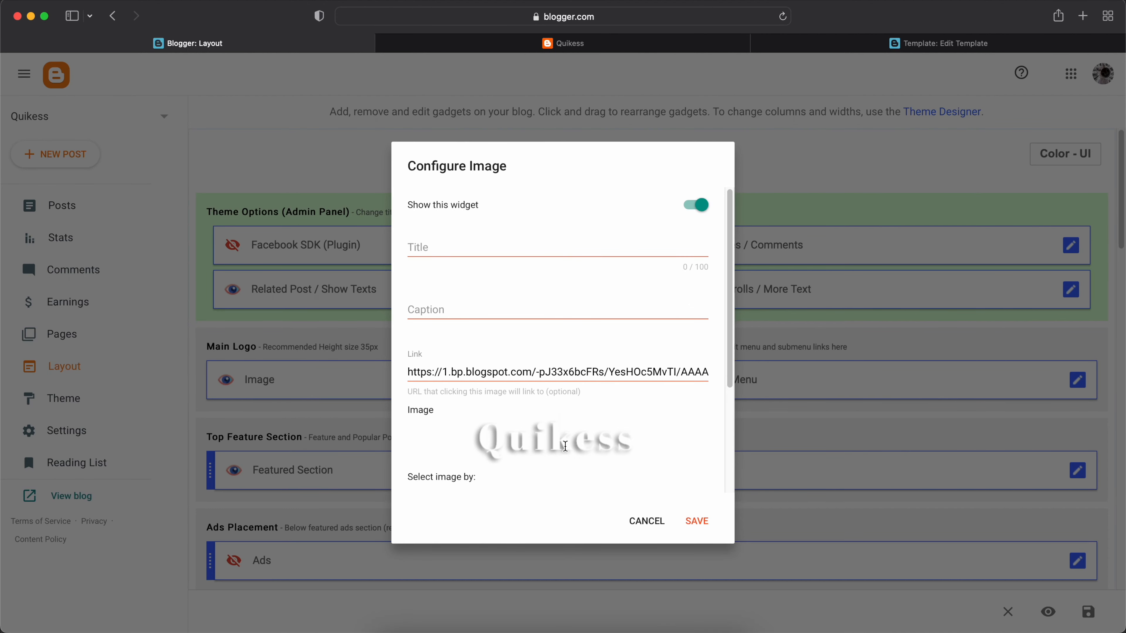
Reopen the Main Logo gadget's settings and copy the image address of the Quikess logo.
left_click(650, 520)
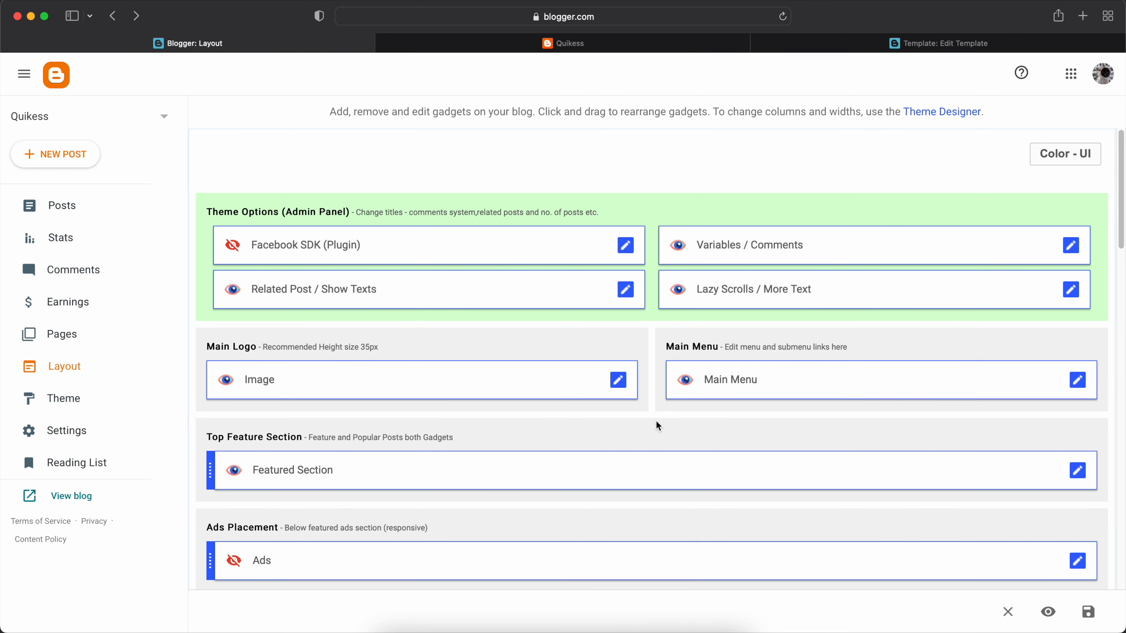
left_click(618, 381)
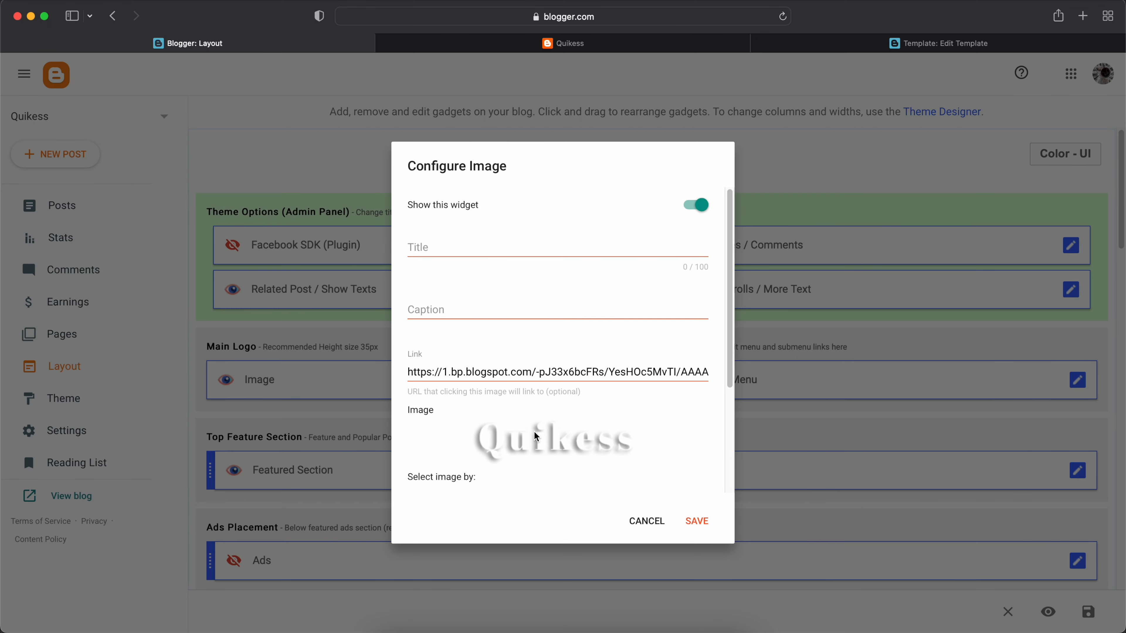
right_click(535, 434)
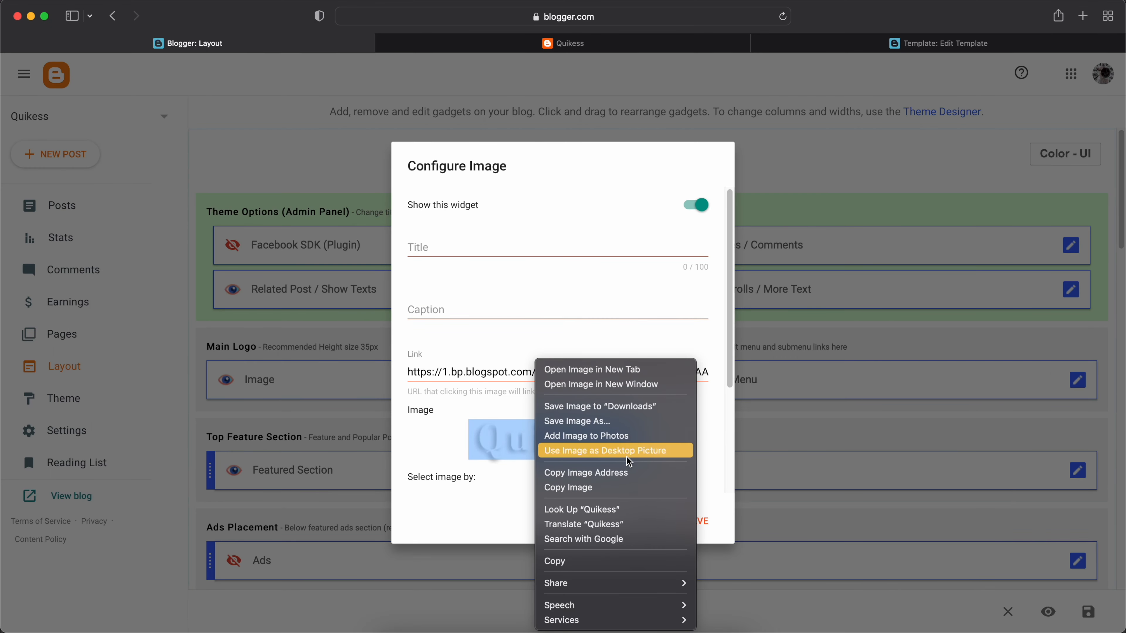
left_click(576, 471)
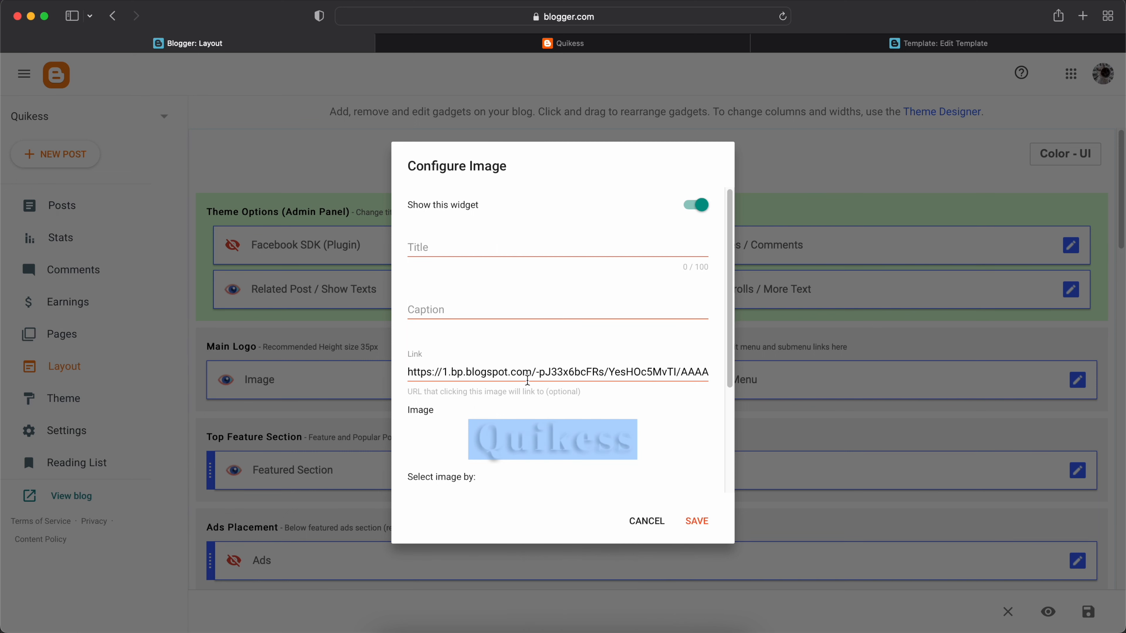
Replace the Main Logo gadget's link with the copied image address and save it.
left_click(527, 373)
key("super+a")
key("super+v")
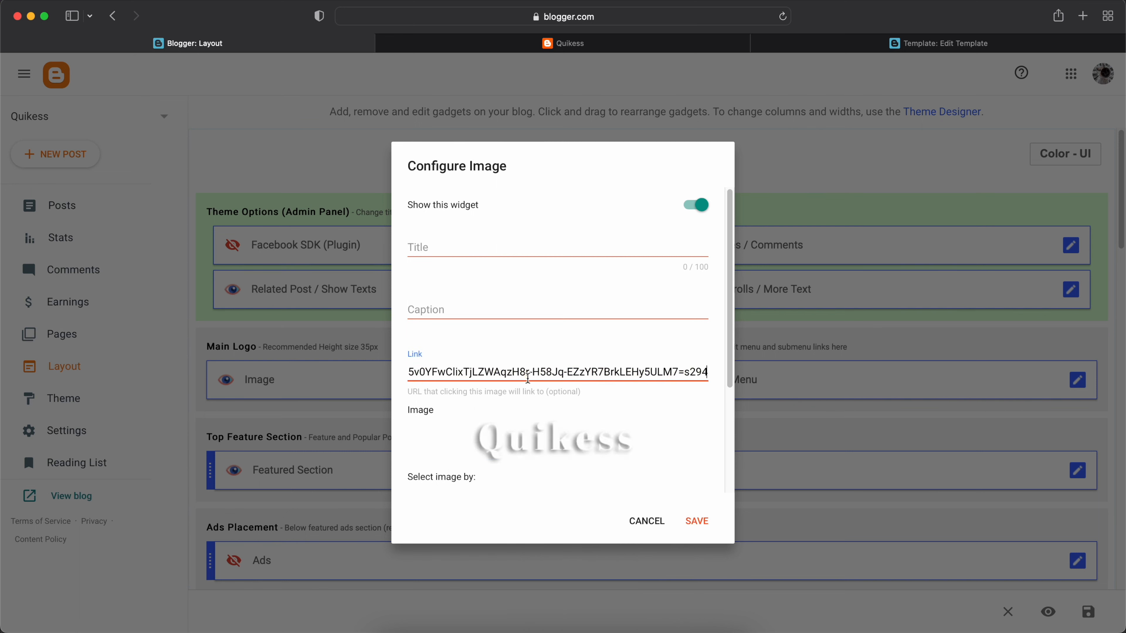
key("super+Left")
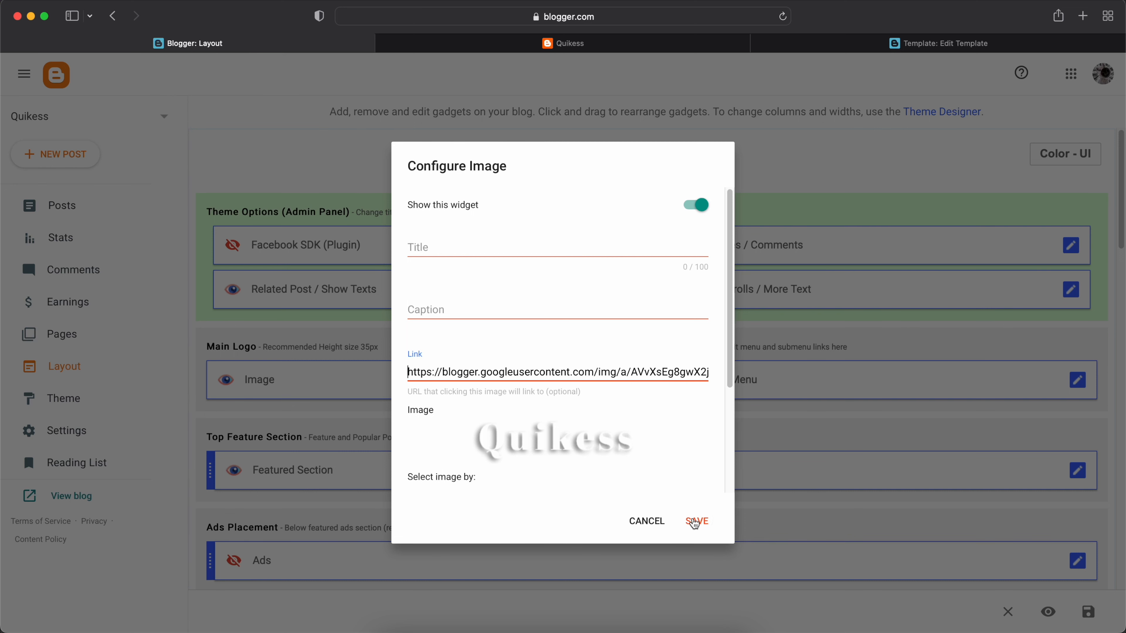
left_click(695, 522)
Reload the public blog page, turn on dark mode and check the page down to the footer.
left_click(584, 44)
key("super+r")
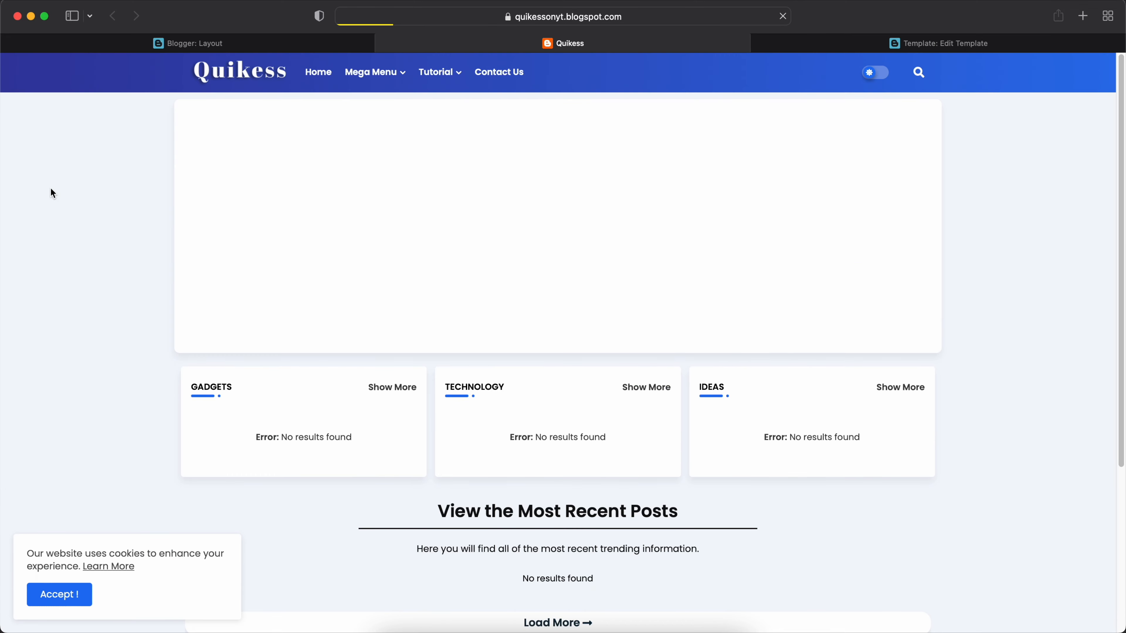
left_click(875, 73)
scroll(966, 213, "down", 5)
Replace the image URL of the footer's Made with Love by gadget with the copied Quikess logo address and save it.
left_click(266, 46)
scroll(638, 420, "down", 15)
scroll(636, 419, "up", 8)
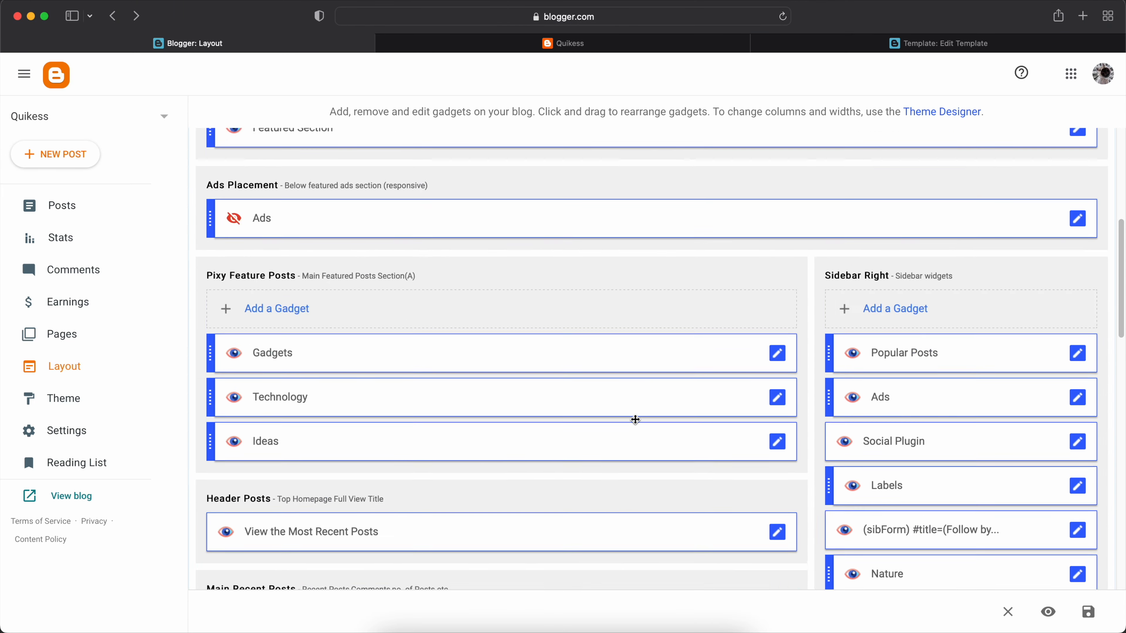
scroll(532, 434, "down", 10)
left_click(624, 331)
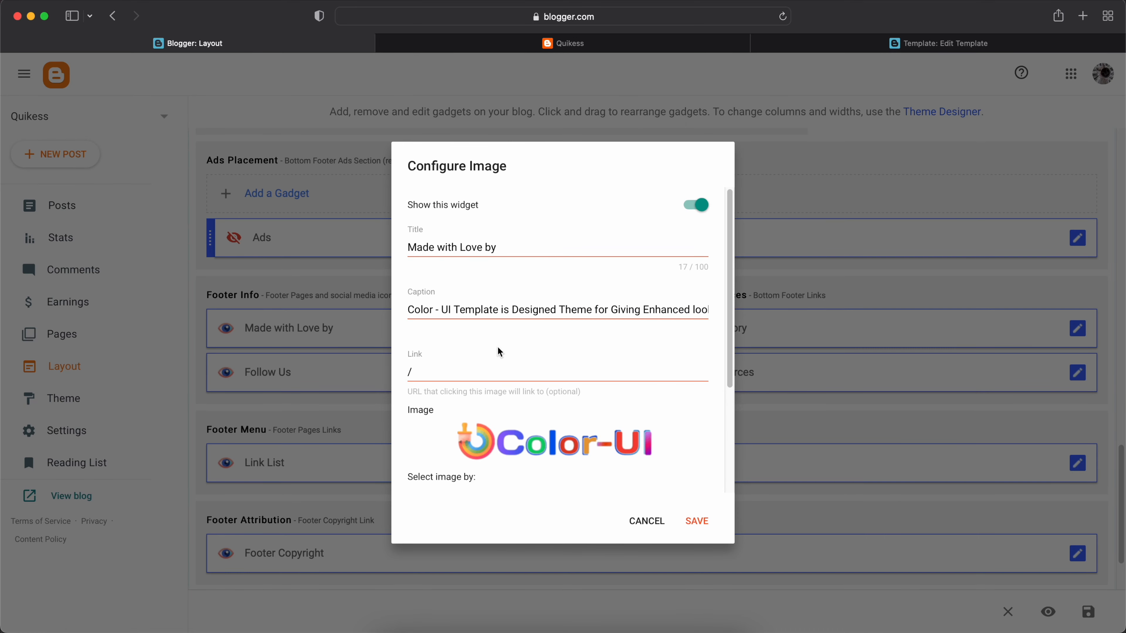
scroll(499, 352, "down", 3)
left_click(576, 439)
key("ctrl+a")
key("ctrl+v")
left_click(697, 520)
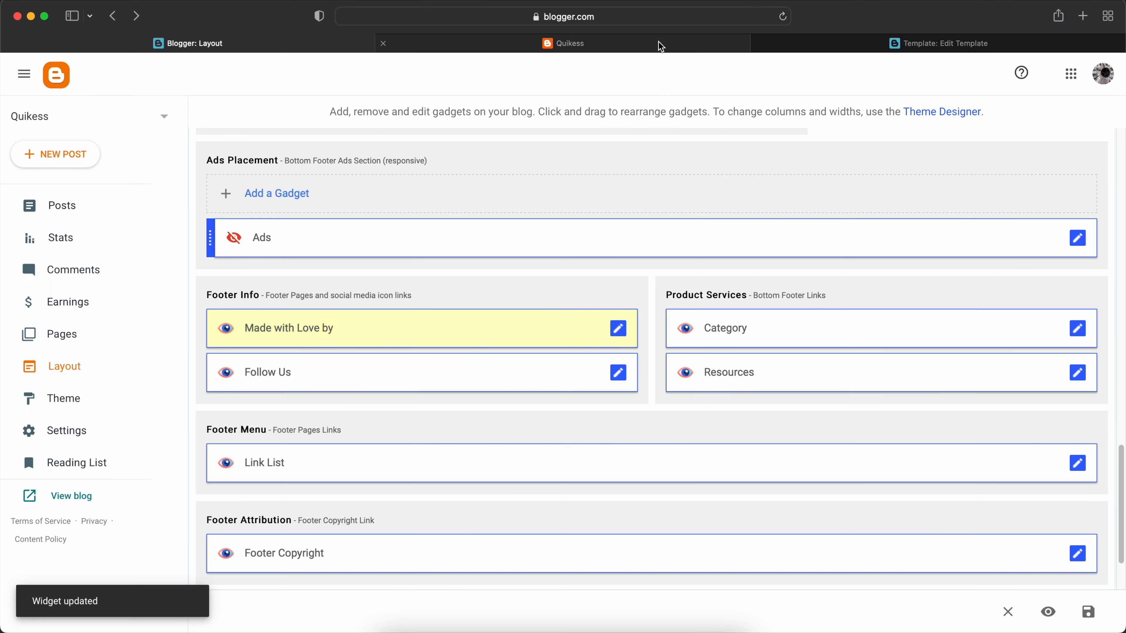
Reload the public blog page and check the footer logo.
left_click(658, 42)
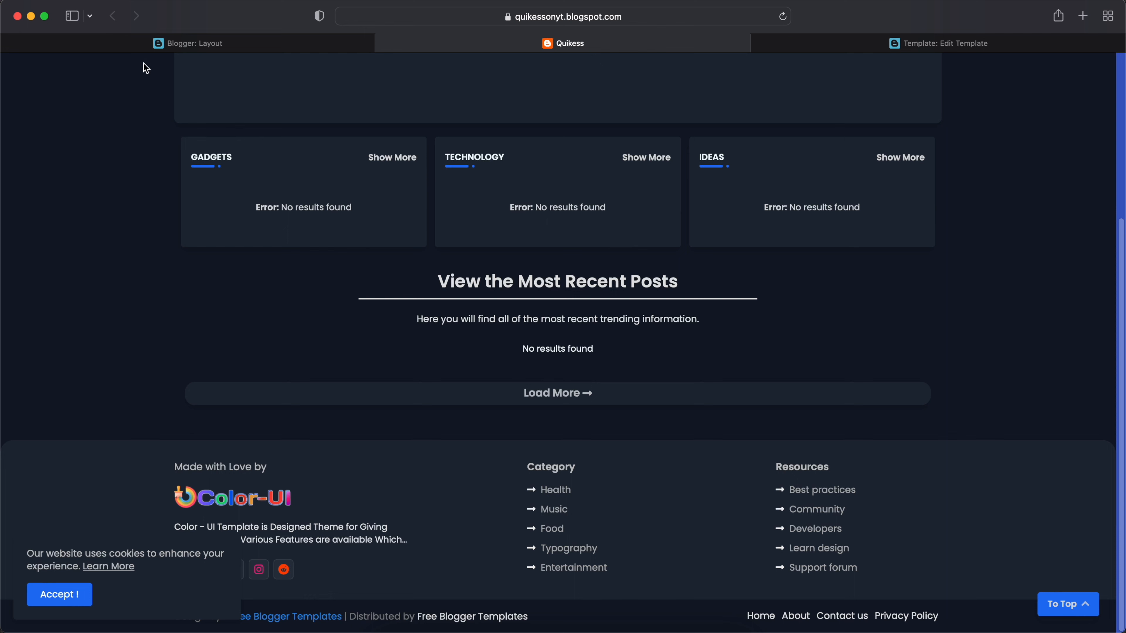
left_click(782, 16)
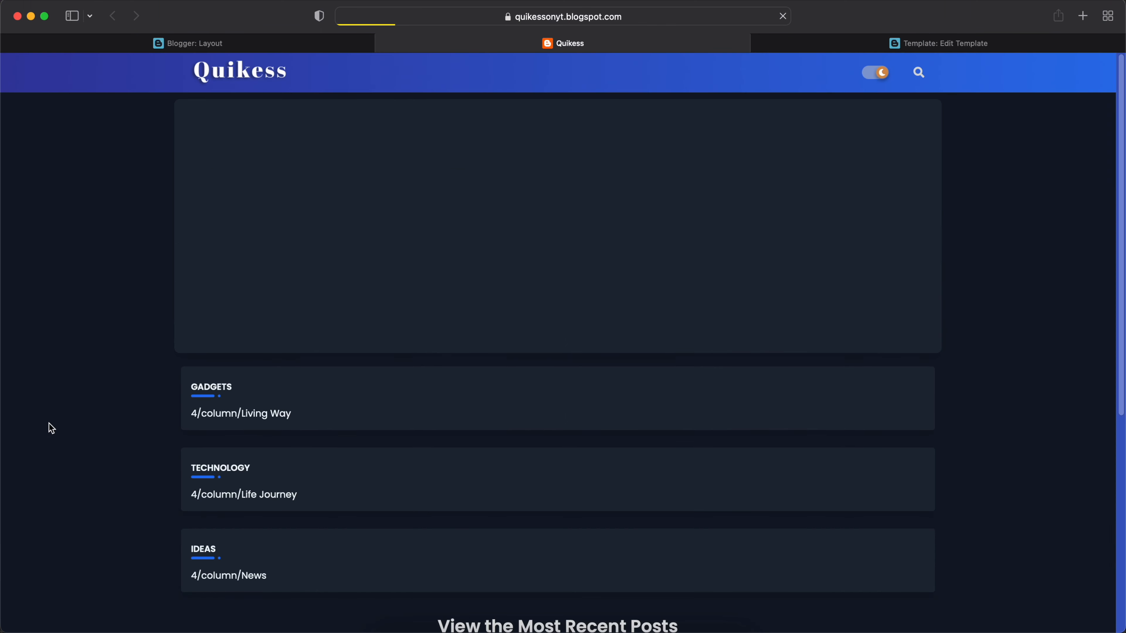
scroll(94, 425, "down", 7)
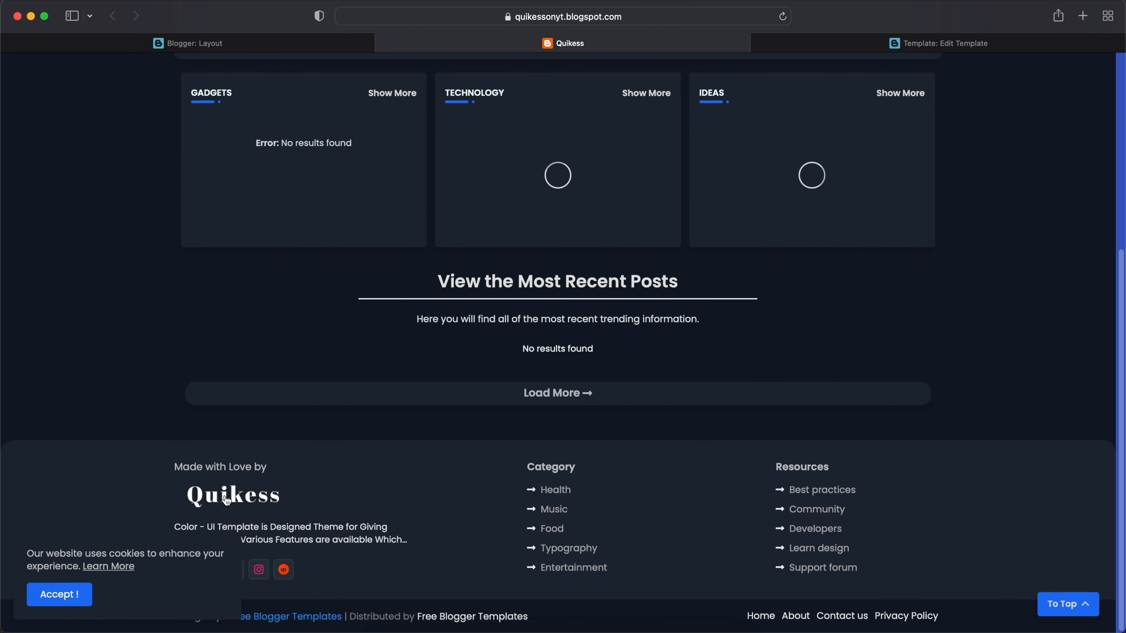
scroll(84, 441, "up", 5)
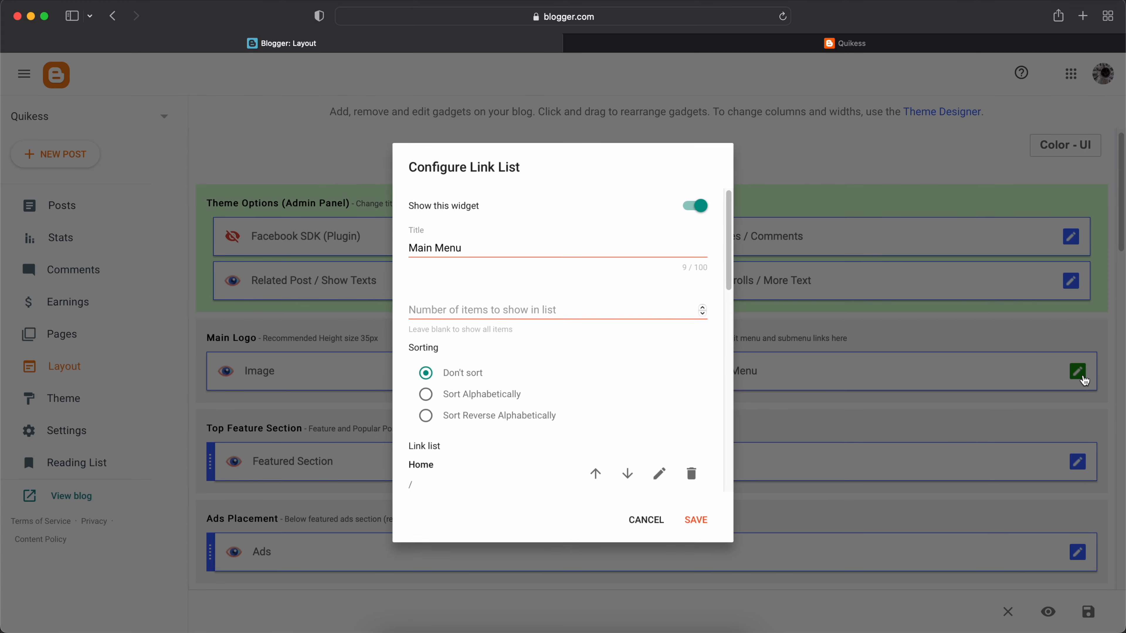
Open the Mega Menu item in the Main Menu link list, examine its site URL and save the item.
scroll(595, 339, "down", 3)
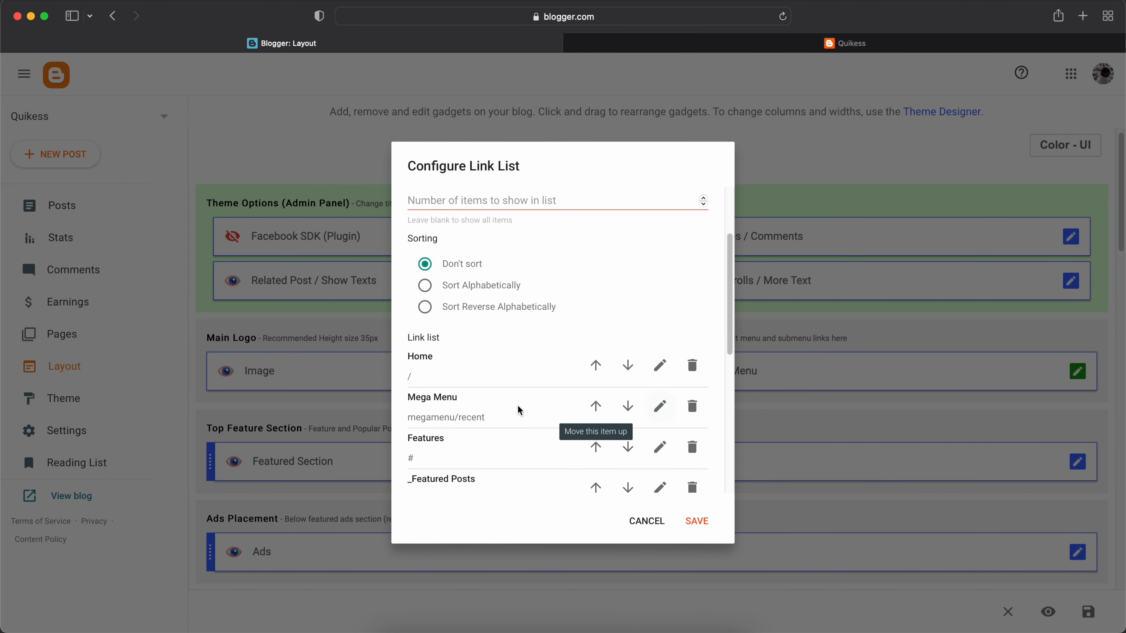
left_click(660, 405)
scroll(564, 394, "down", 2)
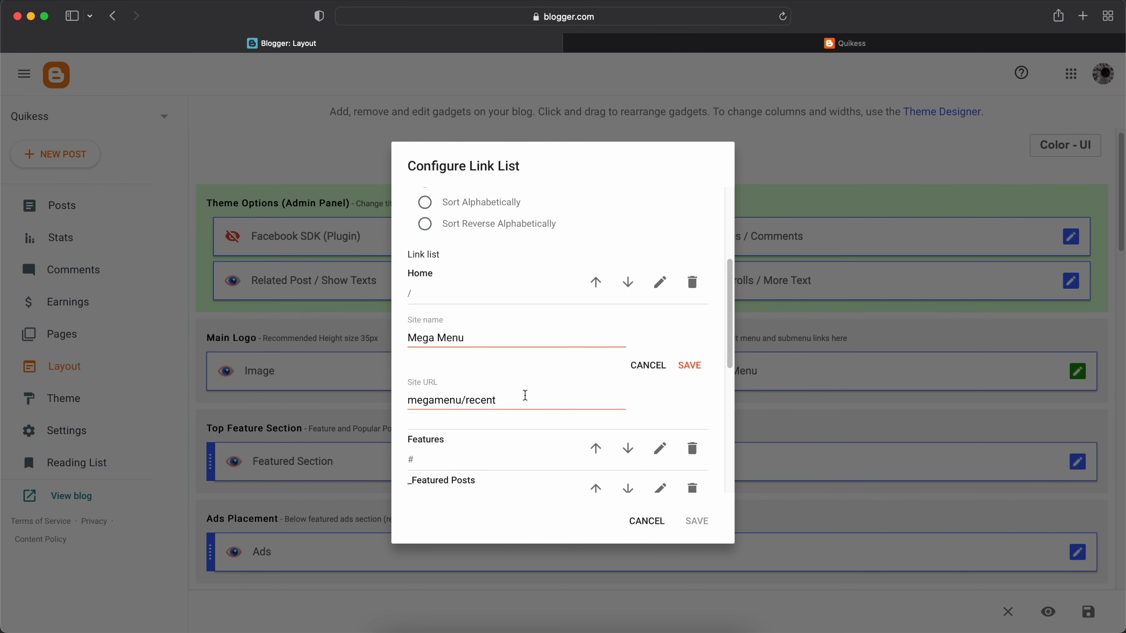
left_click_drag(512, 399, 470, 402)
left_click(504, 401)
left_click(690, 366)
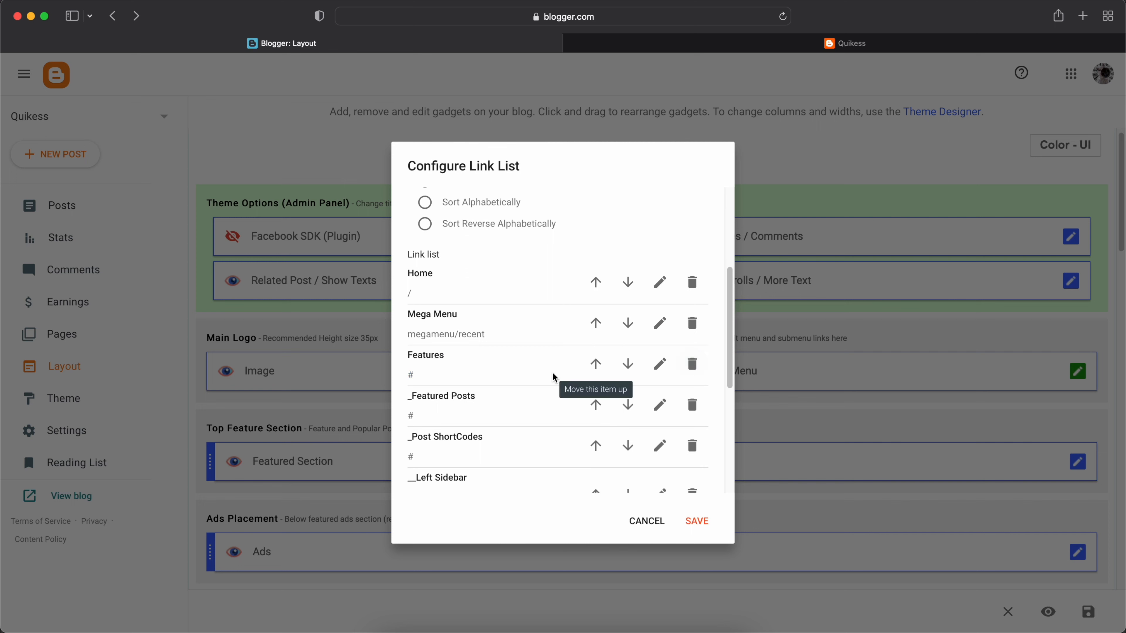
Examine the Features drop-down menu on the public blog page and return to the link list.
left_click(595, 364)
left_click(779, 43)
mouse_move(441, 72)
mouse_move(470, 128)
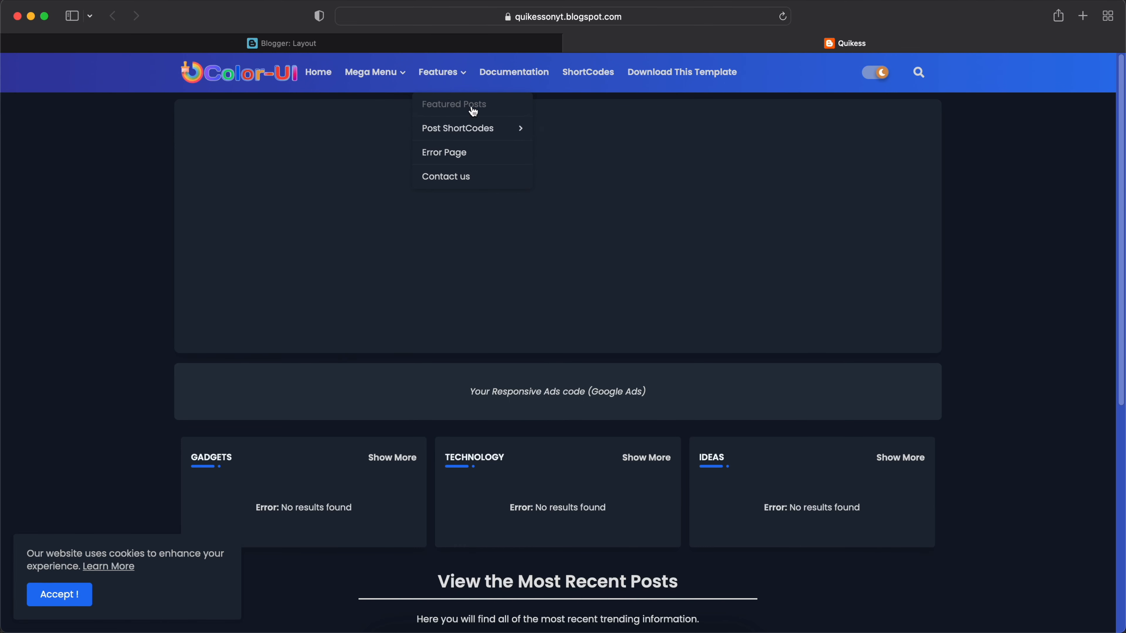
left_click(459, 44)
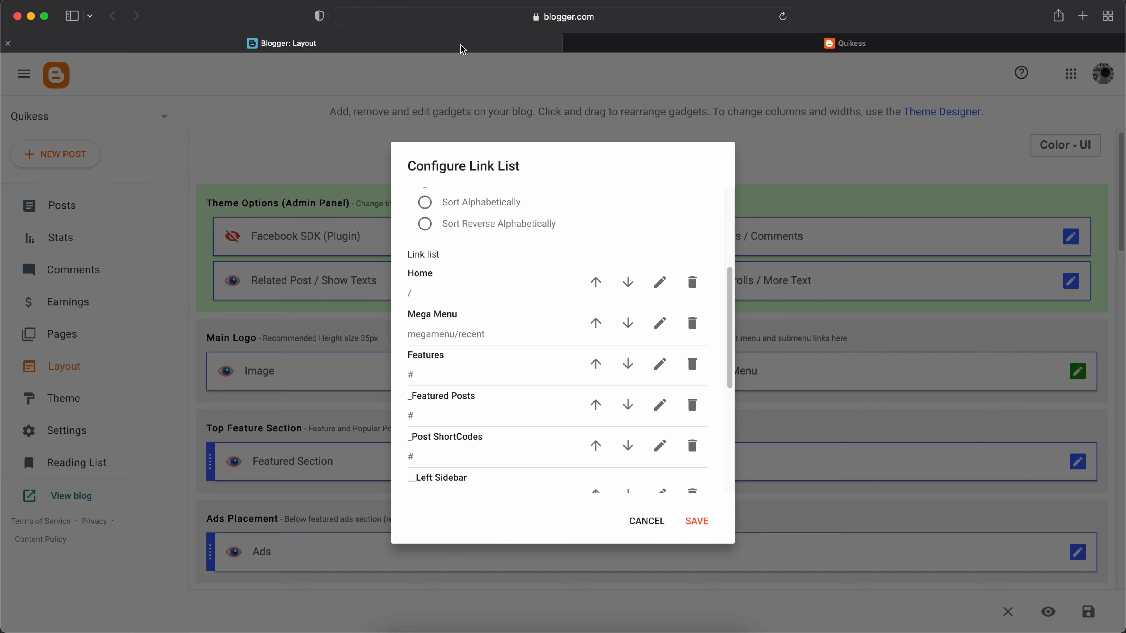
Rename the Features menu item as Tutorial and save it.
left_click(660, 367)
left_click_drag(452, 379, 388, 380)
type("Tut")
scroll(484, 397, "down", 1)
left_click(404, 428)
left_click(685, 398)
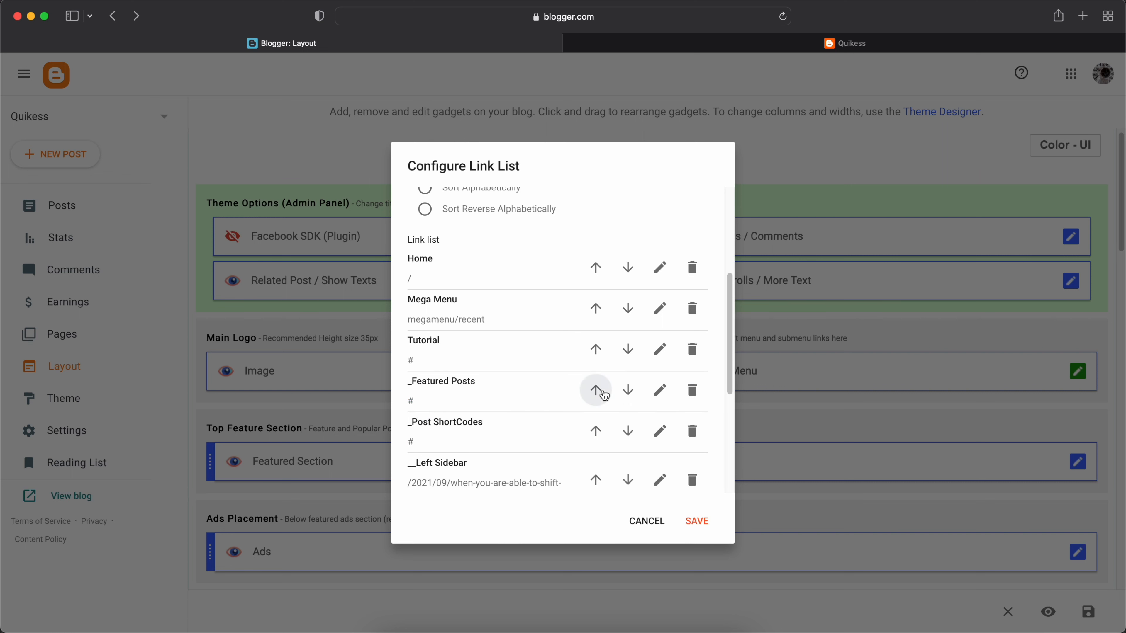
Rename the _Featured Posts submenu item as _YouTube and save it.
left_click(660, 390)
left_click_drag(505, 407, 415, 407)
type("YouTube")
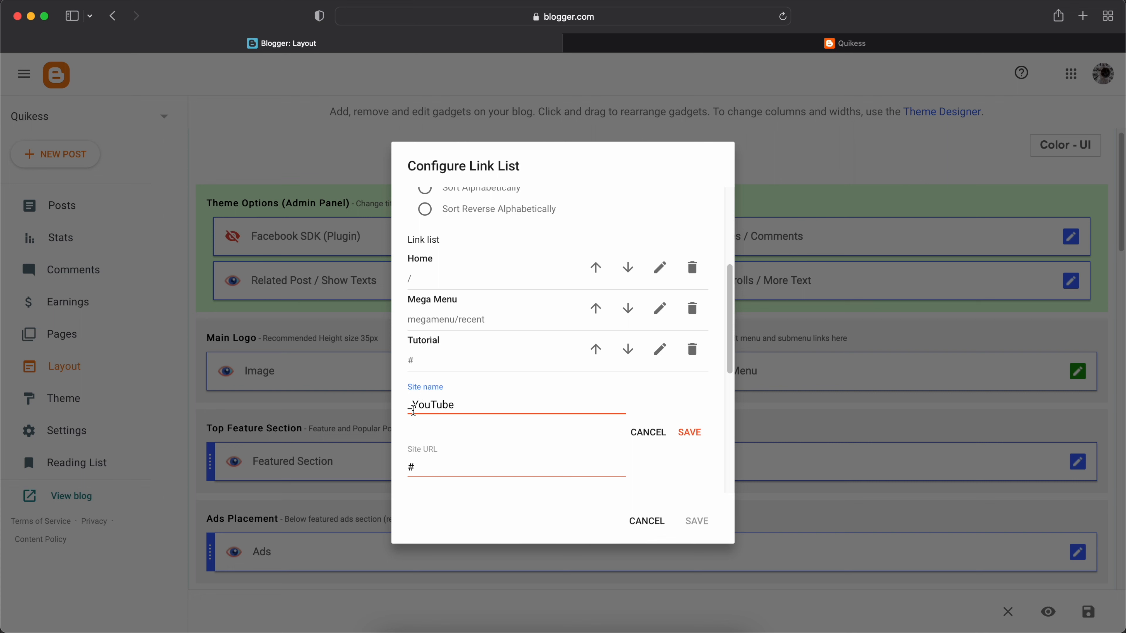
left_click(450, 461)
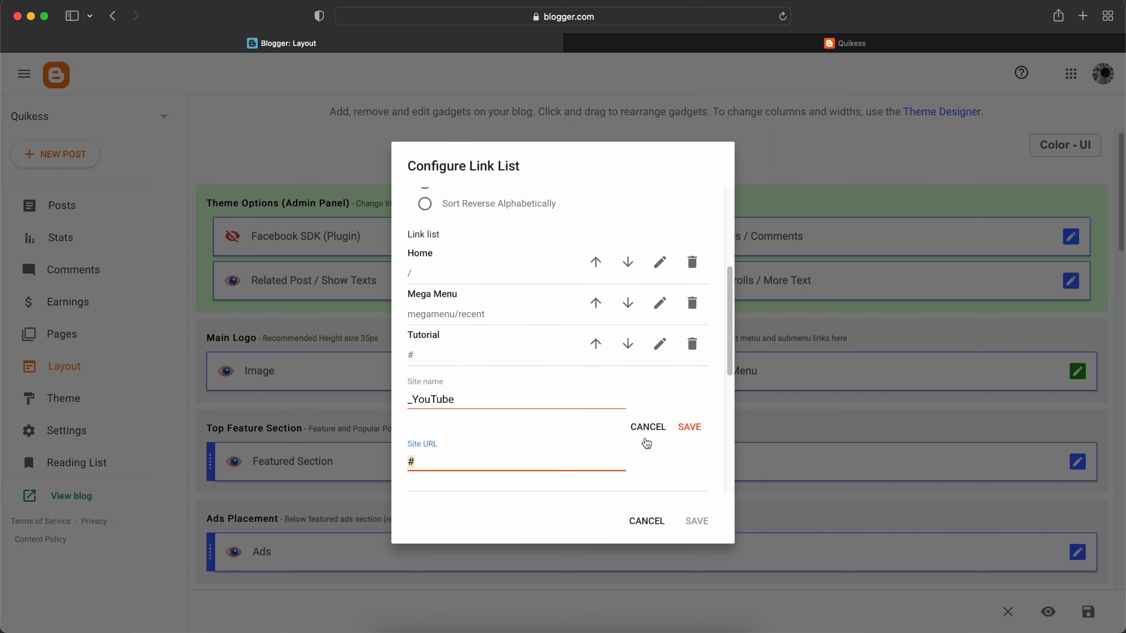
left_click(689, 433)
Check the Post ShortCodes entry and its submenu under Features on the public blog page.
scroll(573, 394, "down", 2)
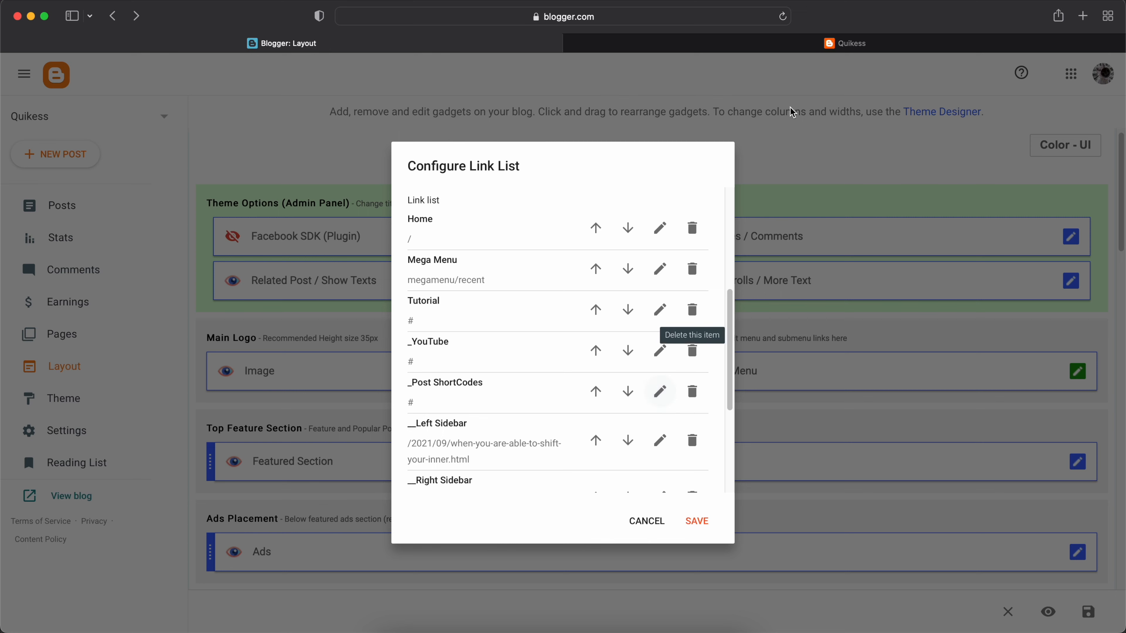
left_click(802, 44)
mouse_move(441, 92)
mouse_move(461, 135)
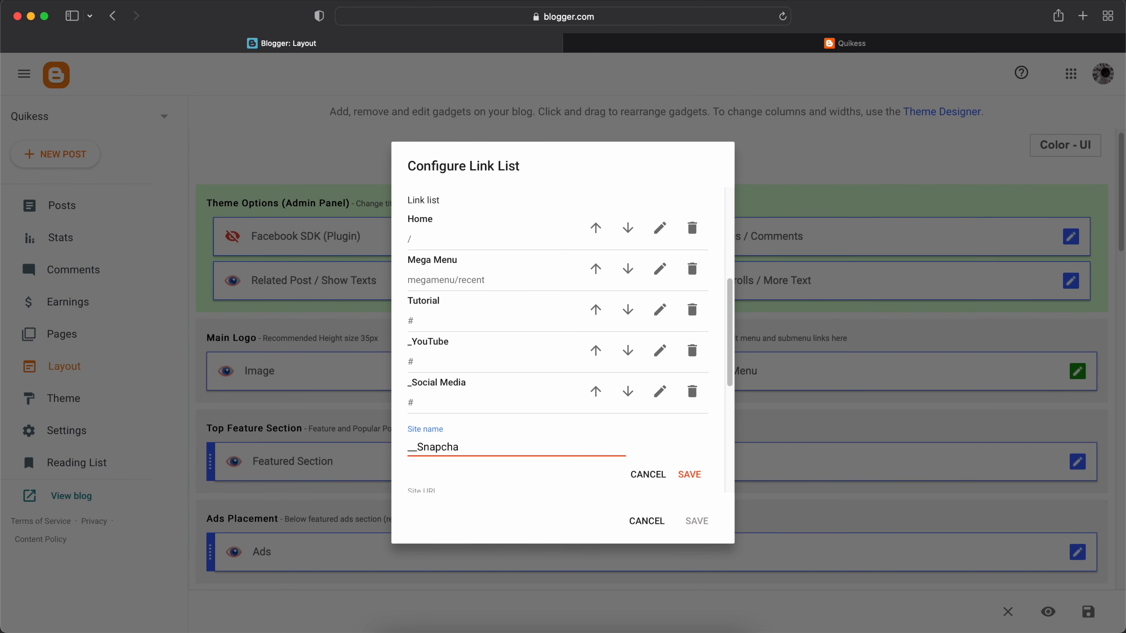
Rename the three entries nested under _Social Media as __Snapchat, __Facebook and __Instagram, saving each one.
left_click(659, 426)
type("Facebook #")
left_click(688, 438)
left_click(659, 467)
type("Instagram")
left_click(669, 480)
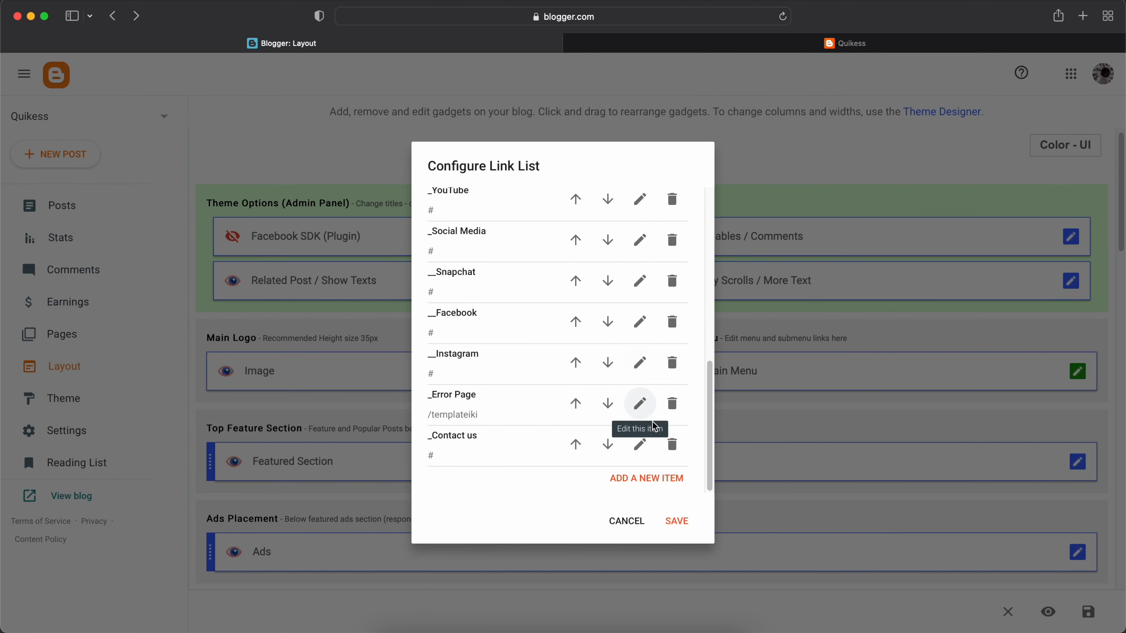
Rename the _Error Page submenu item as _Creativity and save it.
left_click(640, 404)
left_click_drag(433, 418, 553, 416)
type("Creativity")
left_click(670, 444)
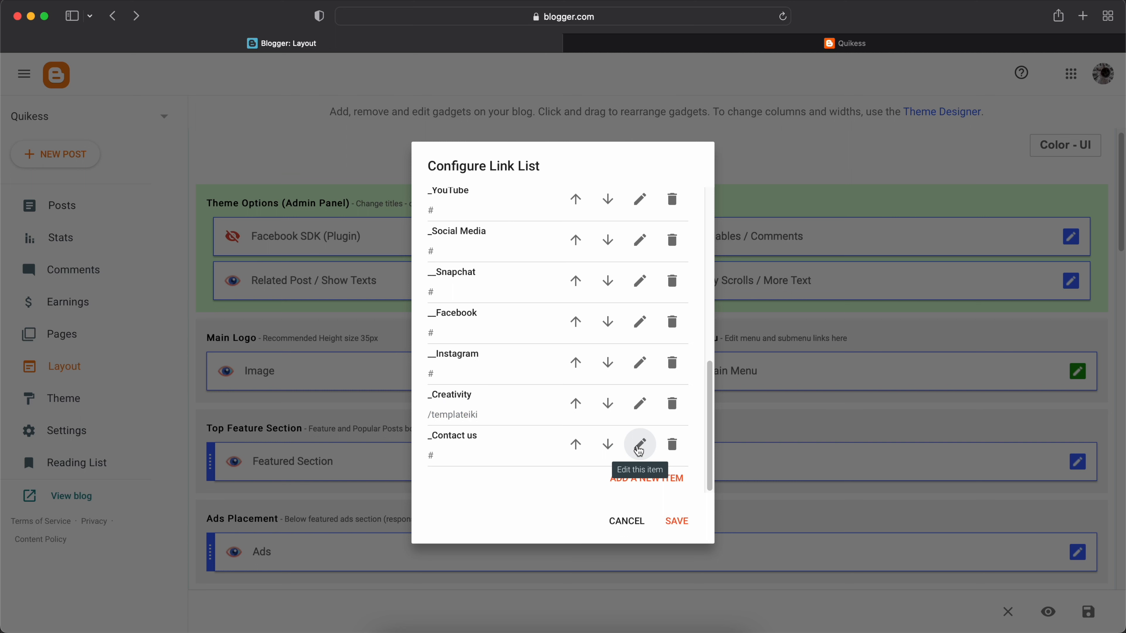
Remove the leading underscore from _Contact us to make it a top-level item, and save the main menu list.
left_click(640, 444)
left_click(432, 458)
key("BackSpace")
scroll(569, 445, "down", 5)
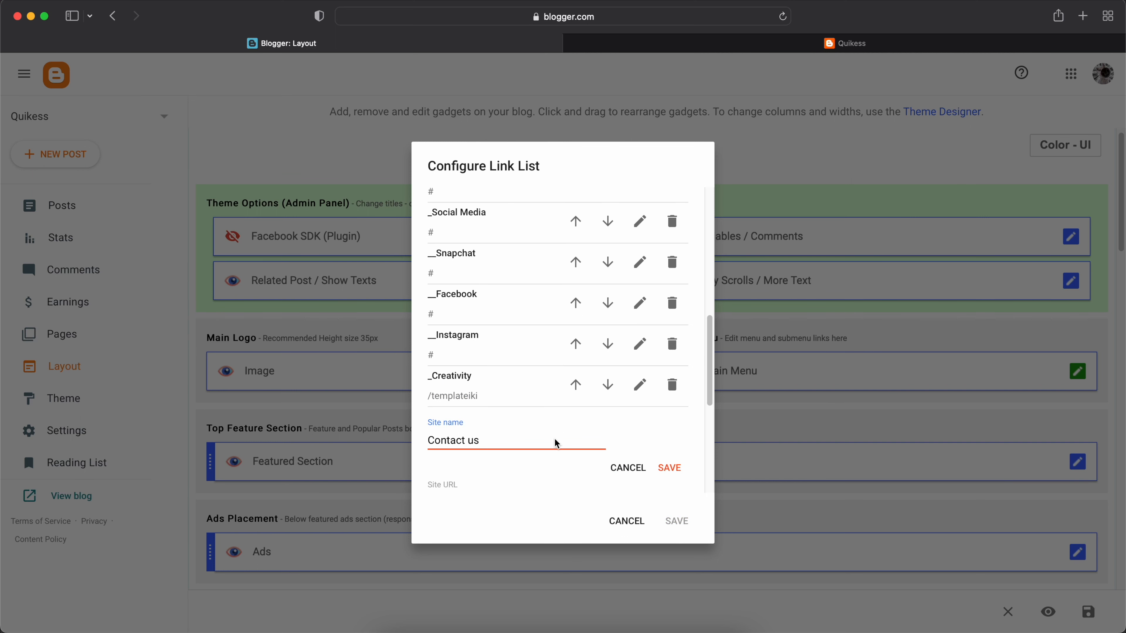
left_click(669, 394)
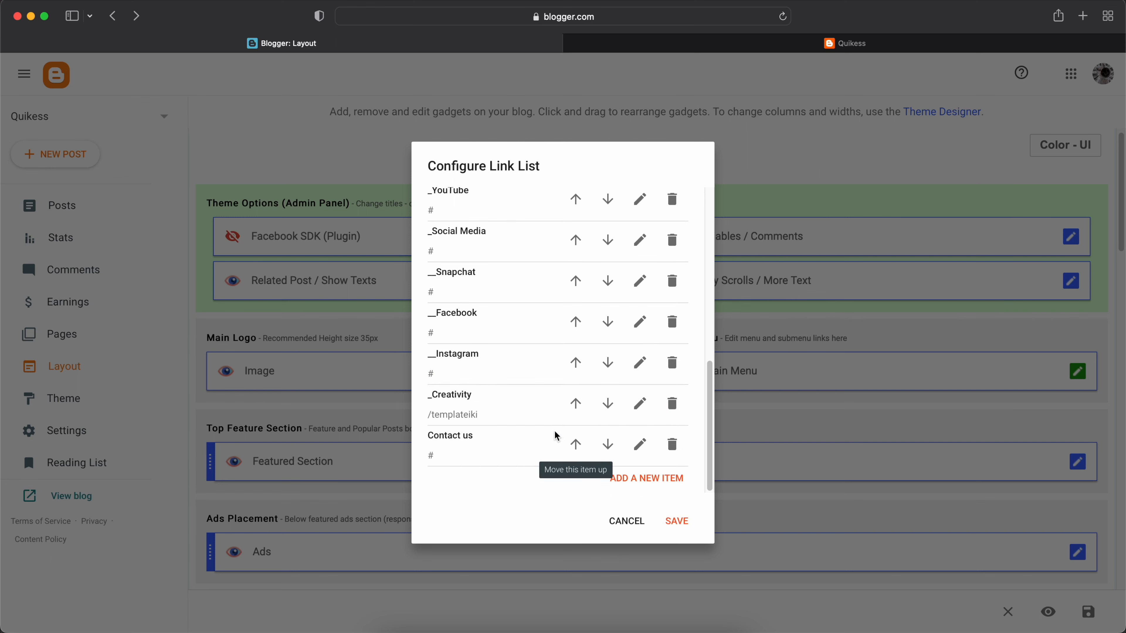
left_click(672, 520)
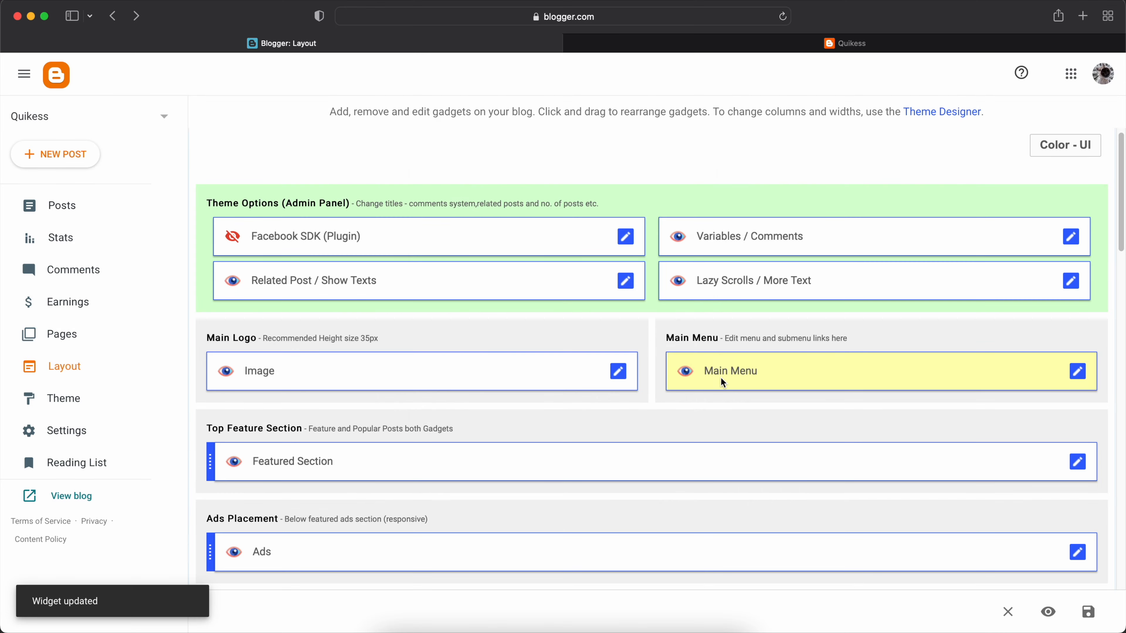
Examine the Tutorial menu with its Social Media submenu and the sections down to the footer on the public blog page.
left_click(215, 73)
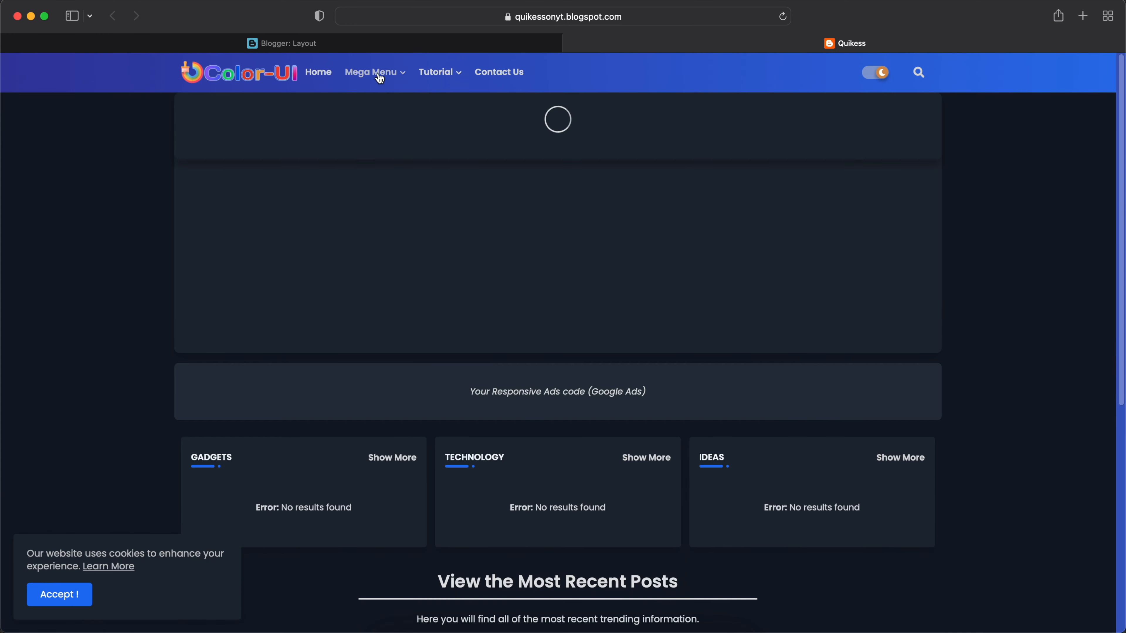
mouse_move(438, 73)
mouse_move(514, 128)
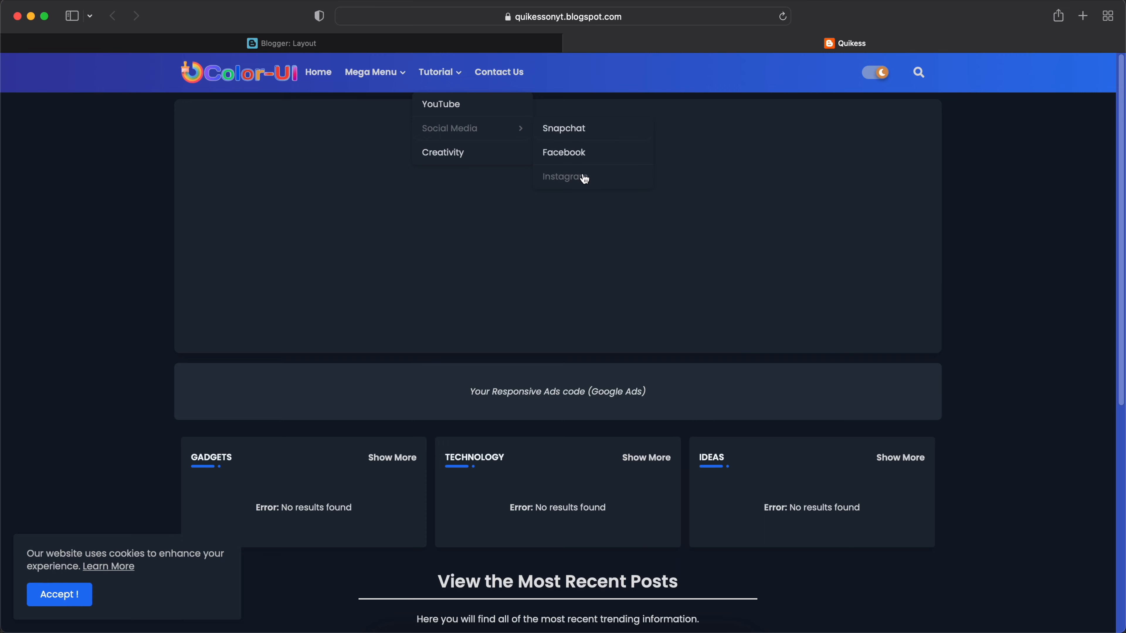
left_click(423, 45)
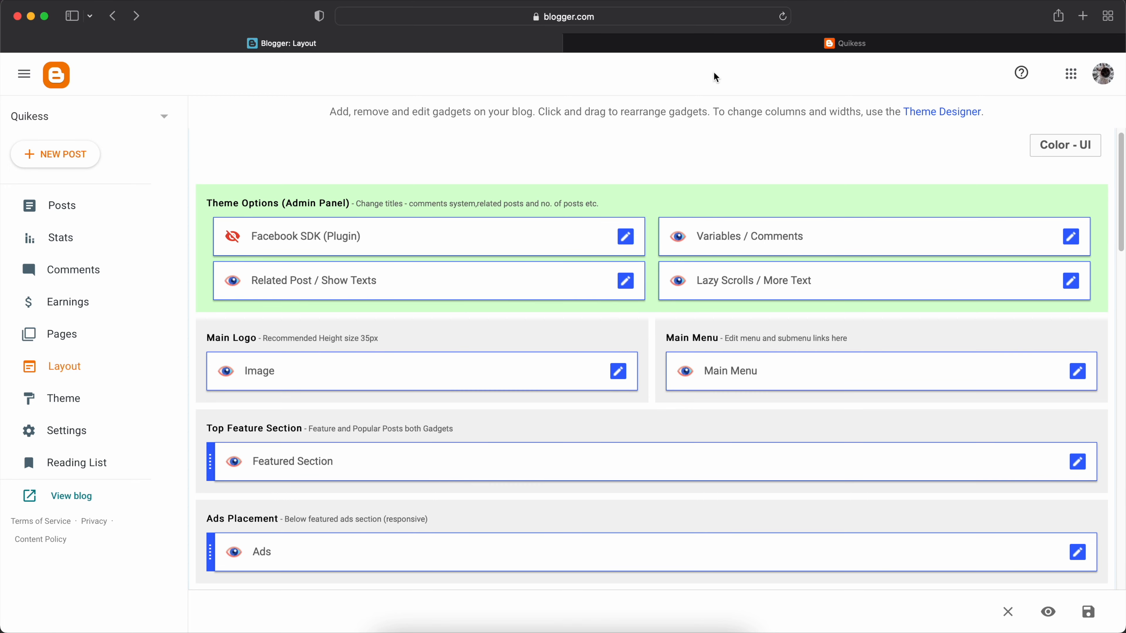
left_click(716, 45)
scroll(173, 306, "down", 3)
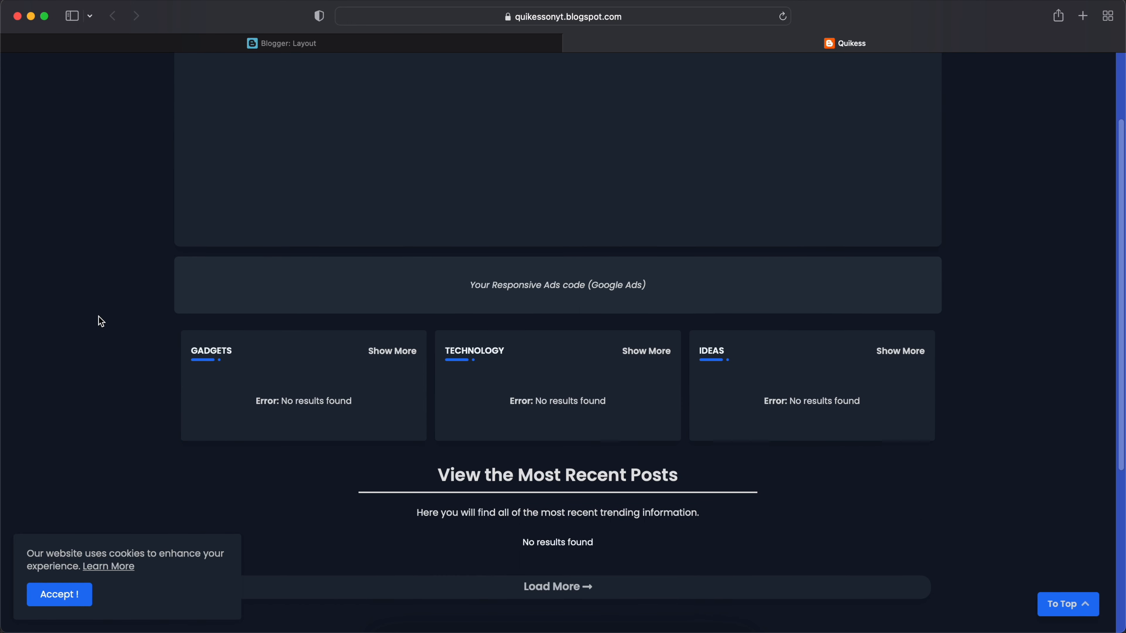
scroll(471, 290, "down", 6)
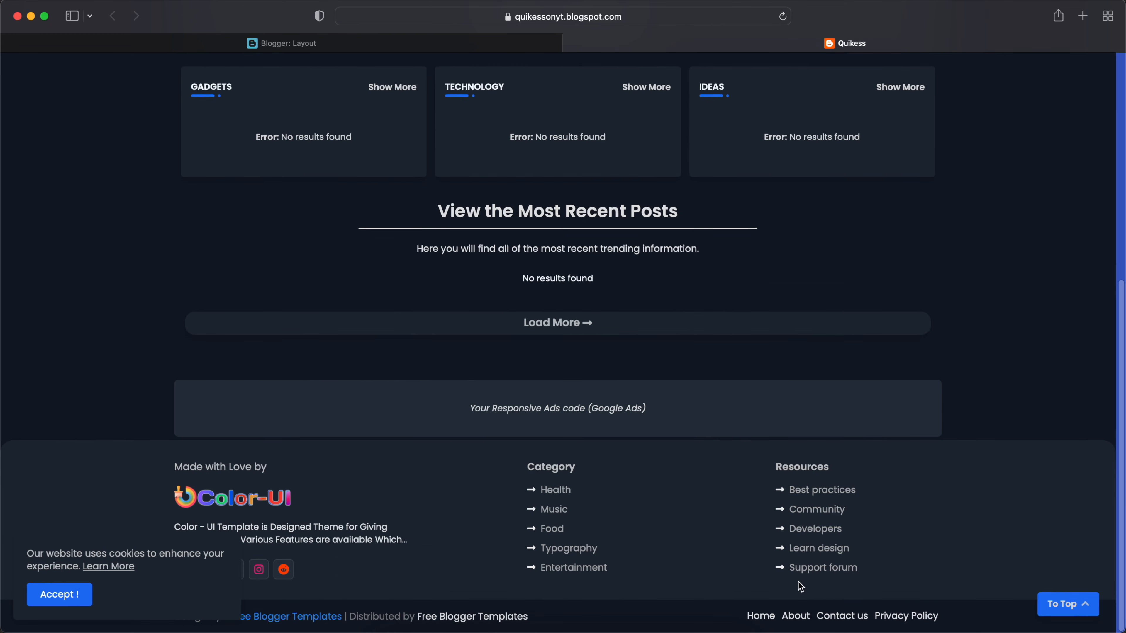
left_click(453, 50)
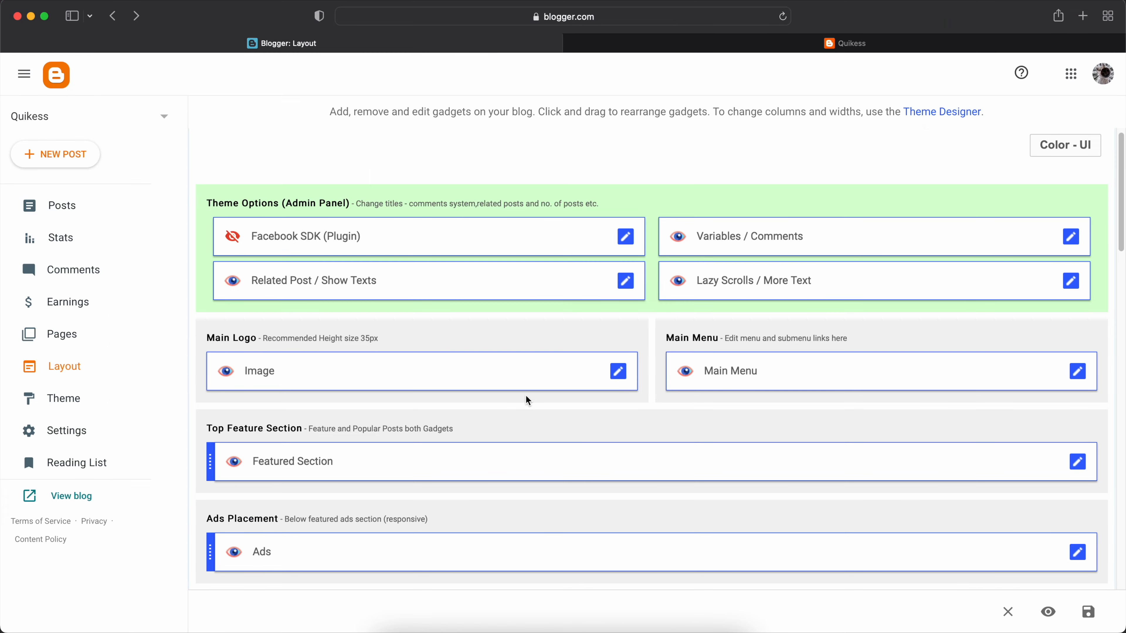
Hide the Ads gadget below the featured section and save it.
scroll(520, 396, "down", 3)
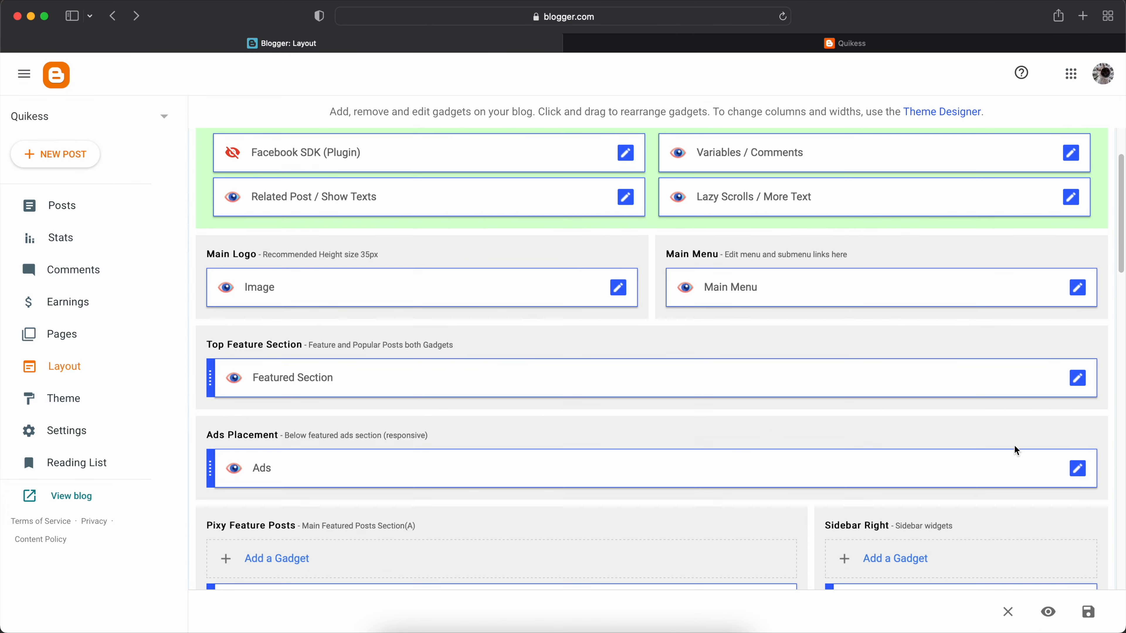
left_click(1077, 468)
left_click(688, 282)
left_click(674, 451)
Turn off the display of three gadgets further down the layout and the Ads gadget above the footer, saving each.
scroll(801, 419, "down", 10)
left_click(783, 410)
left_click(681, 275)
left_click(674, 451)
left_click(468, 270)
left_click(681, 275)
left_click(674, 450)
left_click(777, 270)
left_click(691, 279)
left_click(674, 451)
left_click(1077, 539)
left_click(681, 274)
left_click(674, 452)
Reload the public blog page and check its sections and footer.
scroll(763, 414, "down", 8)
left_click(800, 44)
left_click(782, 17)
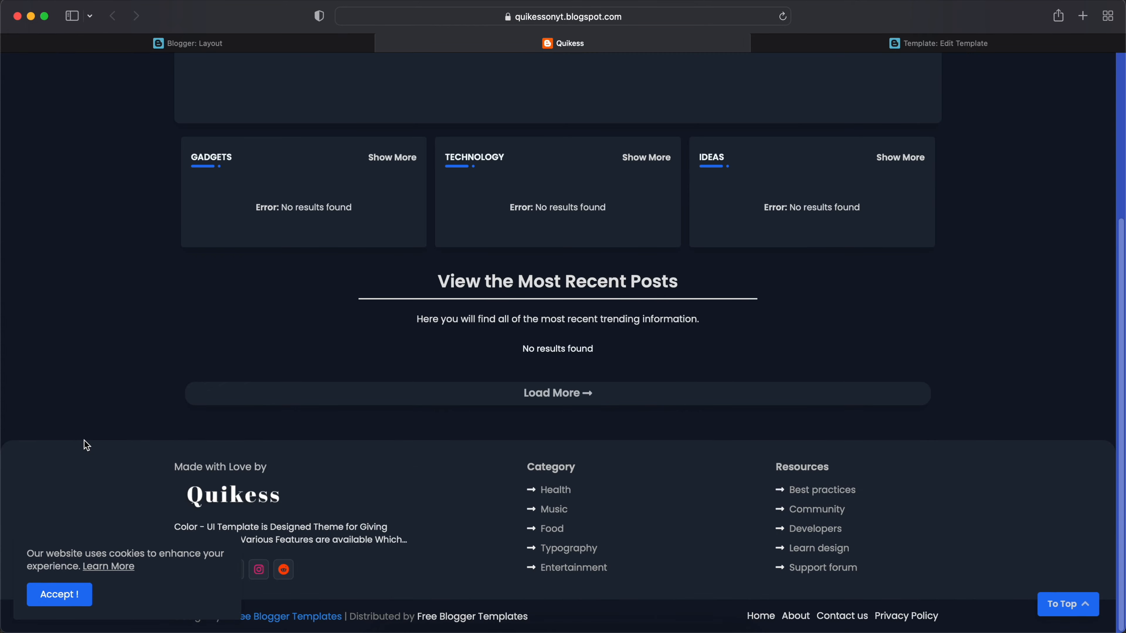
scroll(87, 445, "up", 5)
scroll(493, 468, "down", 5)
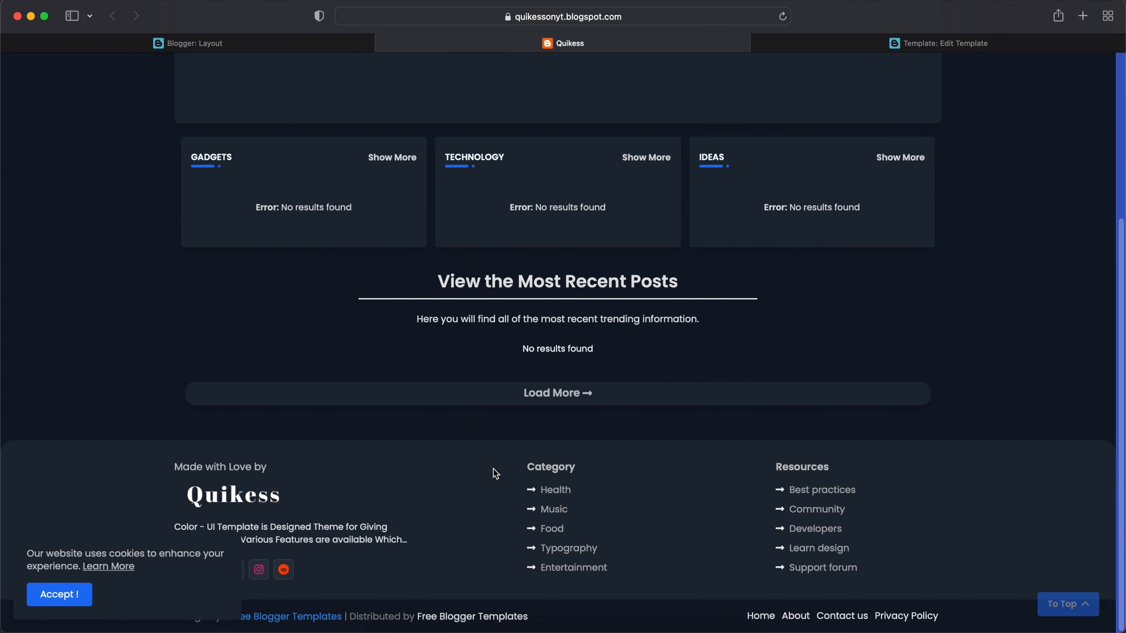
Replace the URL of the first link in the footer's Follow Us list and save that link.
left_click(195, 43)
scroll(511, 425, "down", 10)
left_click(620, 294)
scroll(586, 369, "down", 5)
left_click(639, 281)
left_click_drag(575, 360, 381, 367)
left_click(503, 356)
left_click_drag(543, 357, 483, 363)
type("face")
left_click(669, 324)
Set the URLs of the remaining four Follow Us links to # and save the gadget.
left_click(639, 322)
triple_click(573, 398)
type("#")
left_click(669, 364)
left_click(640, 362)
triple_click(539, 441)
type("#")
left_click(668, 405)
left_click(640, 488)
type("#")
left_click(668, 445)
left_click(640, 440)
type("#")
left_click(669, 440)
left_click(672, 520)
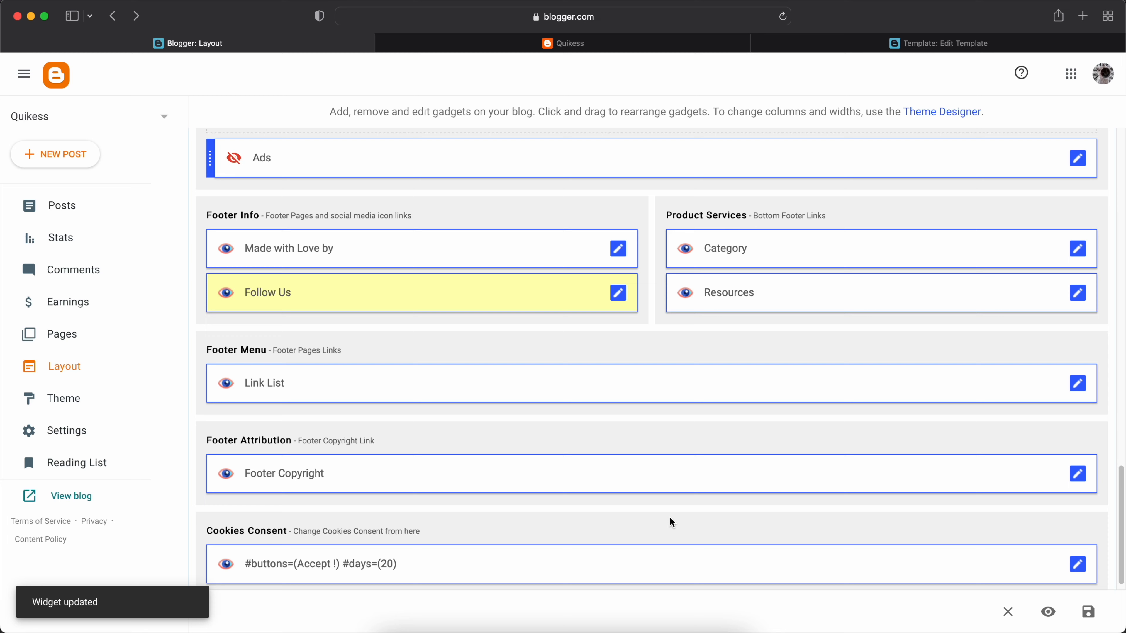
In the footer's Category list, rename the Health link as Tutorials, set its URL to # and save it.
left_click(1077, 250)
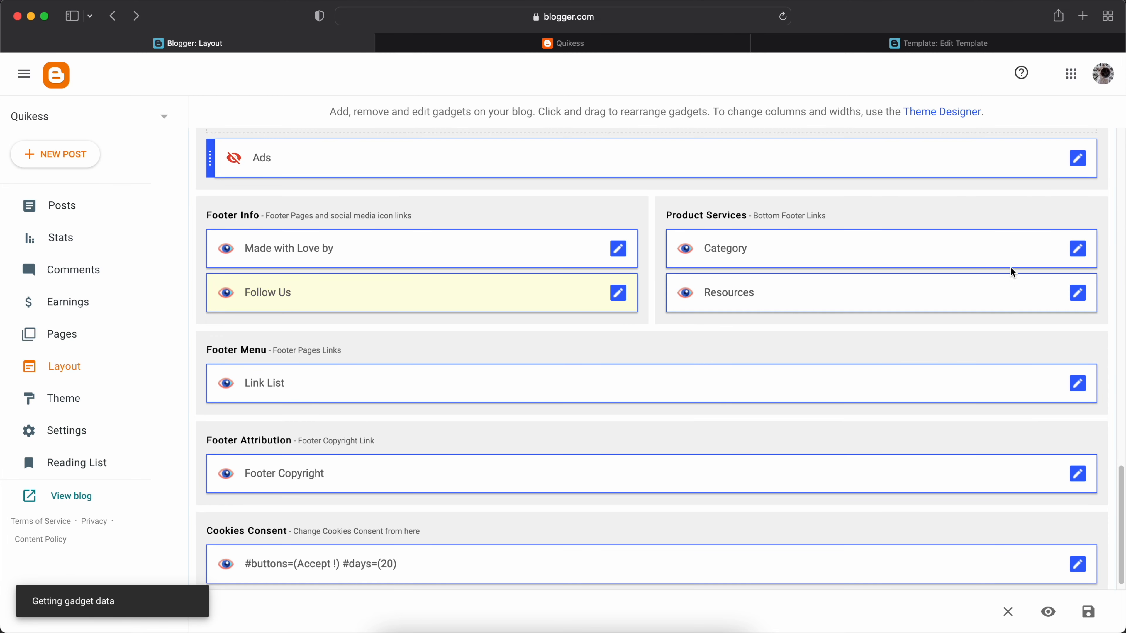
scroll(631, 347, "down", 5)
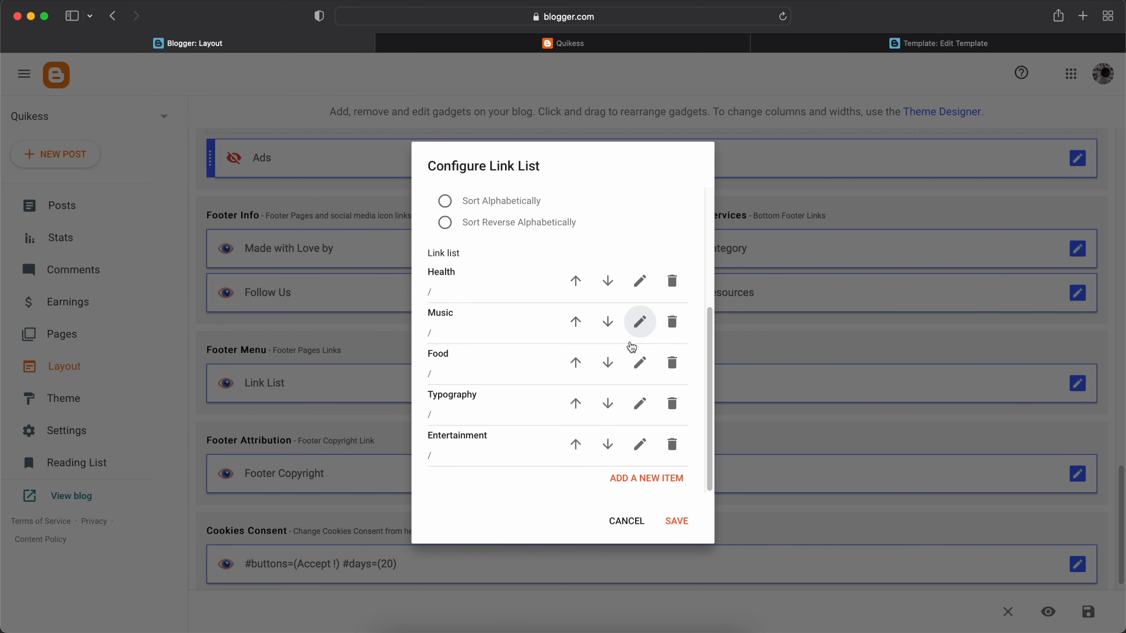
left_click(639, 281)
left_click_drag(469, 294, 400, 300)
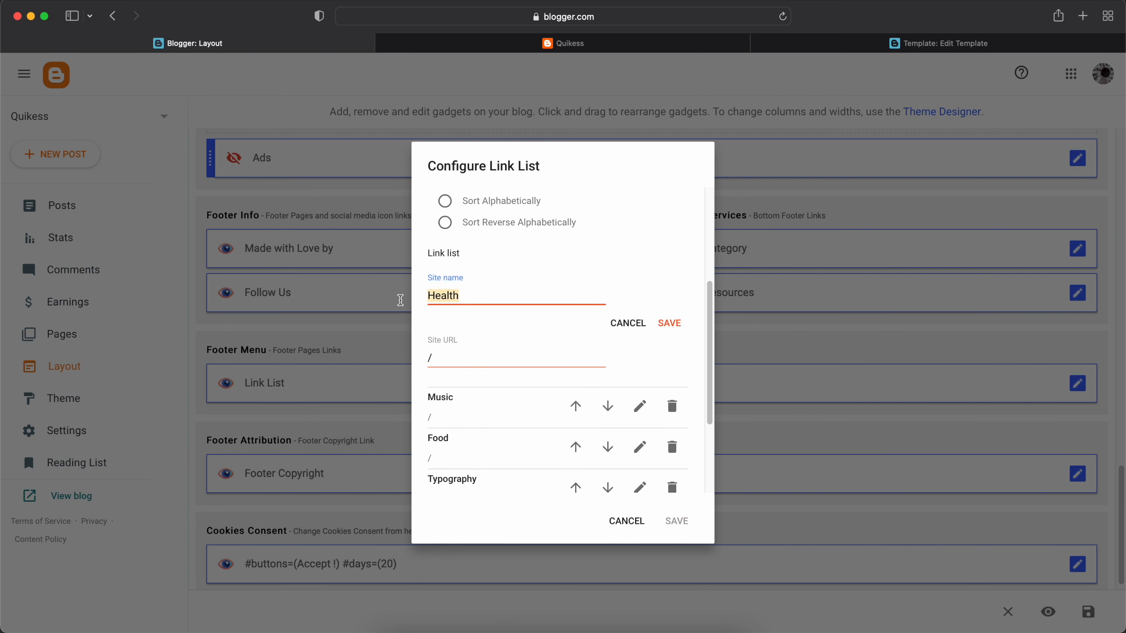
type("Tutorials")
double_click(430, 358)
type("#")
left_click(669, 323)
Rename the remaining Category links as Tips & Tricks, Creativity, Trends and Editing, and save the list.
left_click(639, 321)
double_click(439, 337)
type("Tips & Tricks")
left_click(670, 364)
left_click_drag(483, 418, 414, 421)
key("BackSpace")
type("Trends")
left_click(669, 445)
type("Editing")
left_click(679, 486)
left_click(677, 521)
Rename the footer's Resources links as Snapchat, YouTube, Facebook, Videos and Photos, and save the list.
left_click(1077, 292)
left_click(639, 307)
type("Snapchat")
left_click(669, 350)
type("YouTubeFacebook")
left_click(668, 430)
type("Videos")
left_click_drag(497, 459, 399, 463)
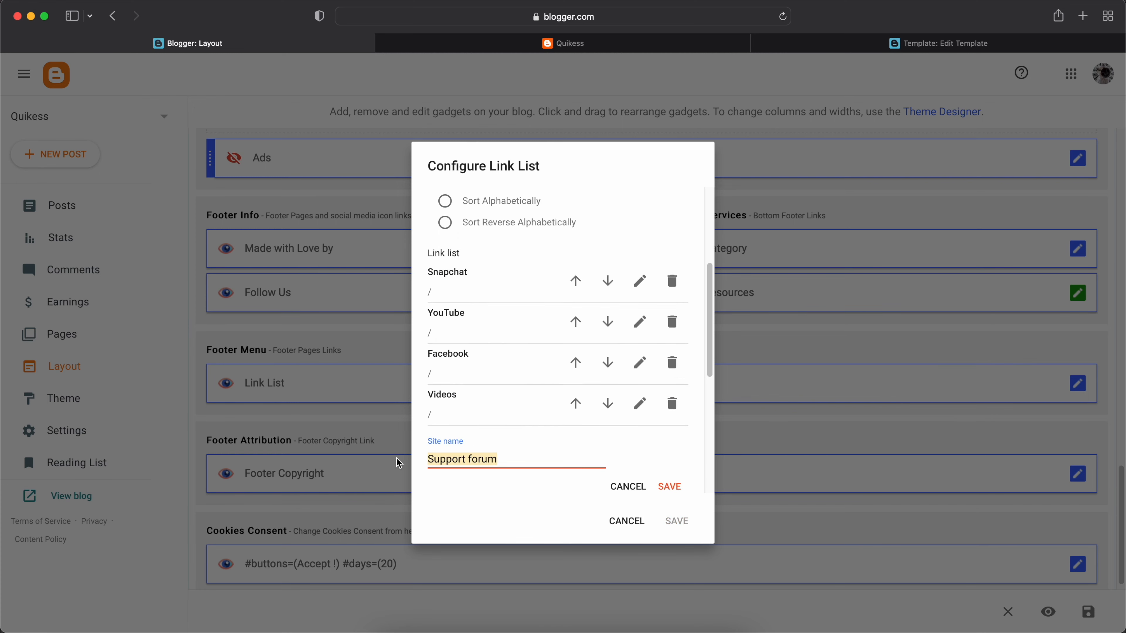
type("Photos")
left_click(669, 486)
left_click(677, 521)
Check the description text below the footer logo on the public blog page and return to the layout.
key("ctrl+Tab")
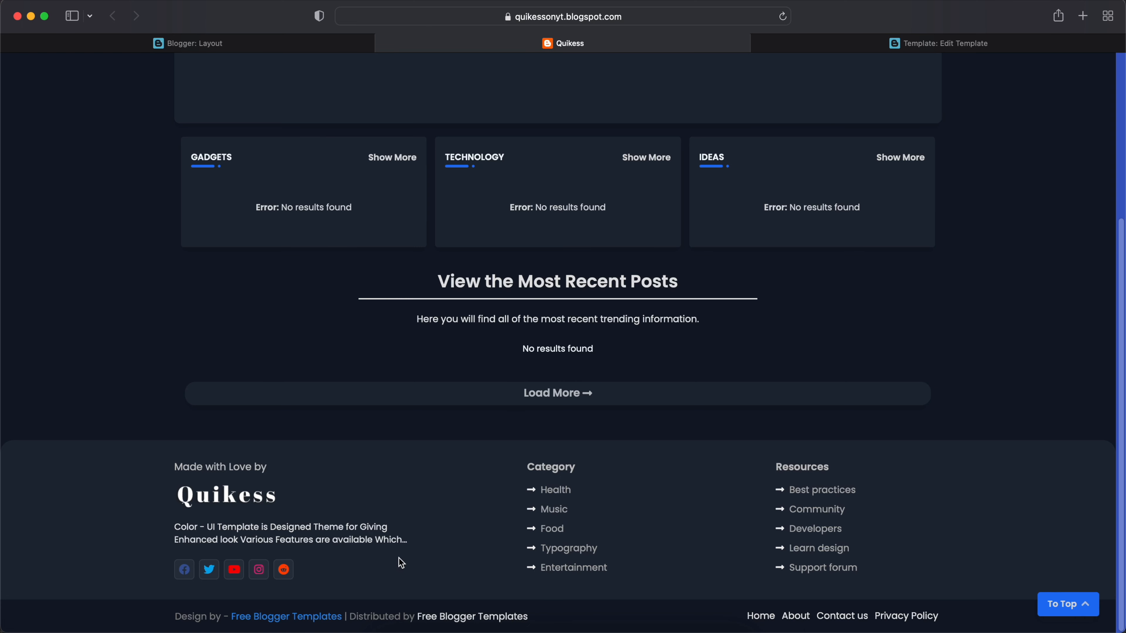
left_click_drag(252, 525, 369, 540)
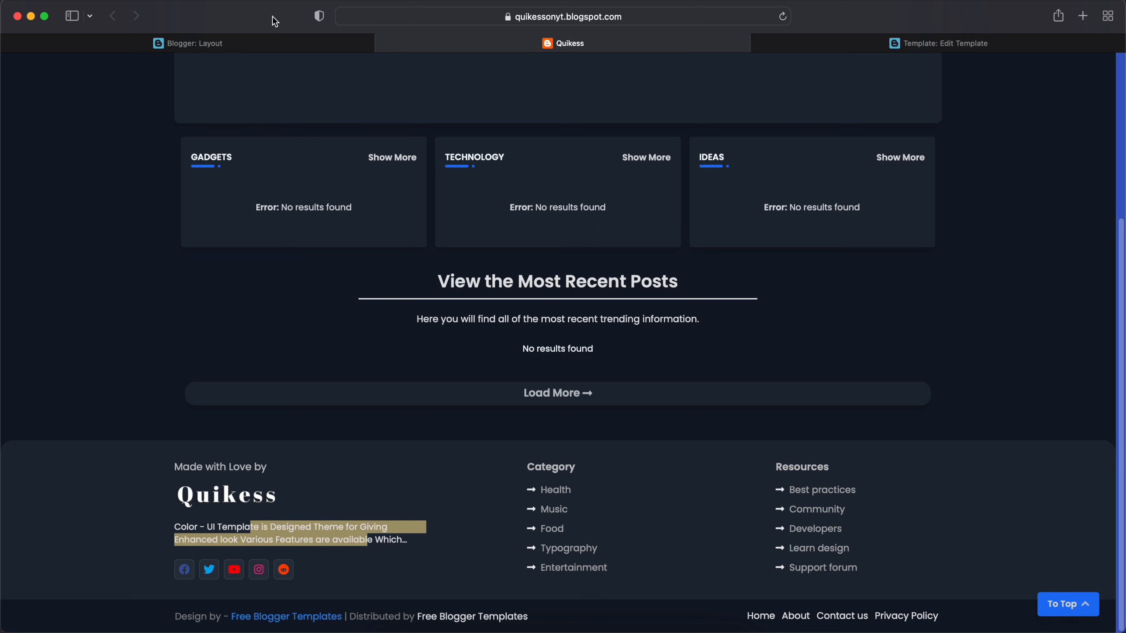
left_click(269, 43)
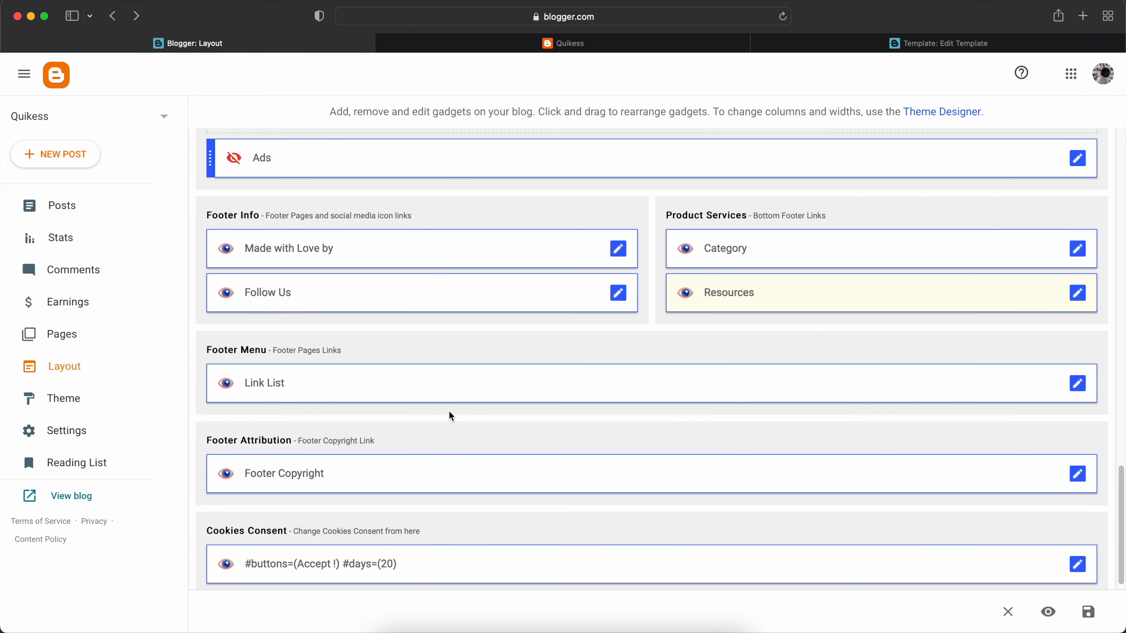
Set the caption of the Made with Love by gadget to "Quick tutorials that will make your lives easier." and save it.
left_click(619, 250)
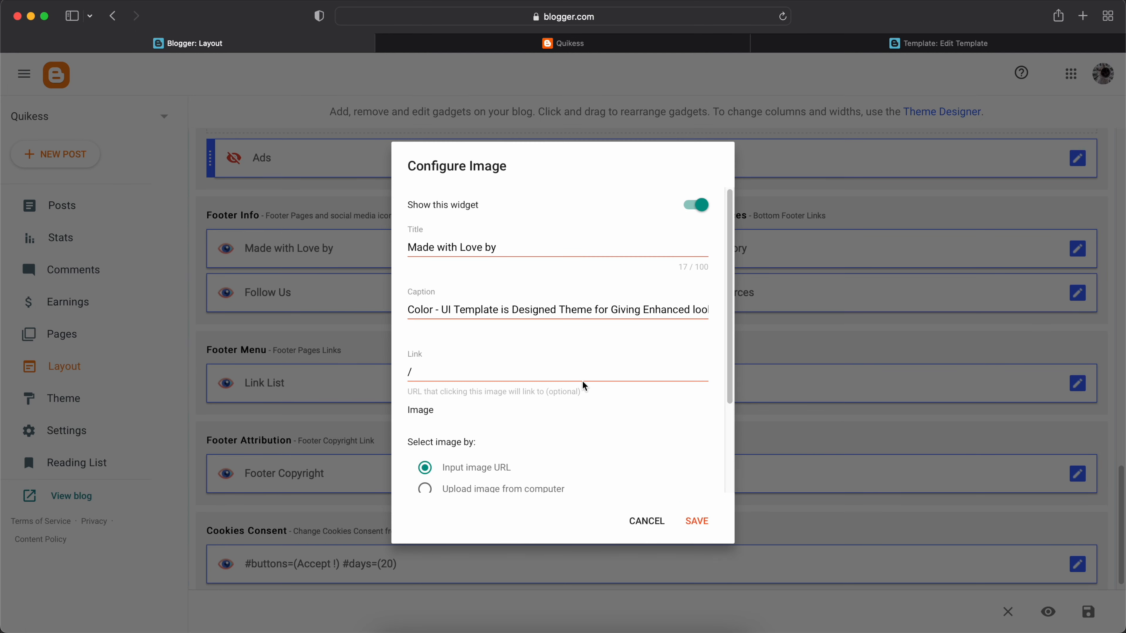
left_click(421, 310)
key("super+a")
type("Qui")
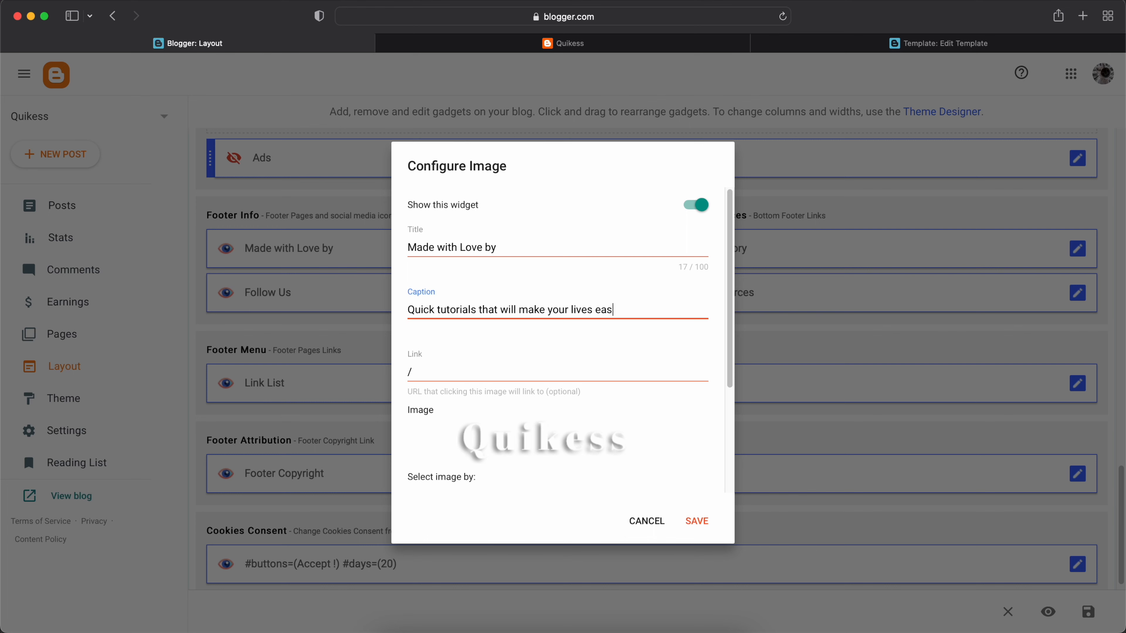
left_click_drag(530, 249, 406, 248)
left_click(515, 246)
left_click(642, 43)
left_click_drag(175, 470, 281, 477)
left_click(261, 40)
scroll(607, 368, "down", 4)
left_click(696, 522)
View the footer on the public blog page and return to the layout.
left_click(613, 43)
left_click(448, 556)
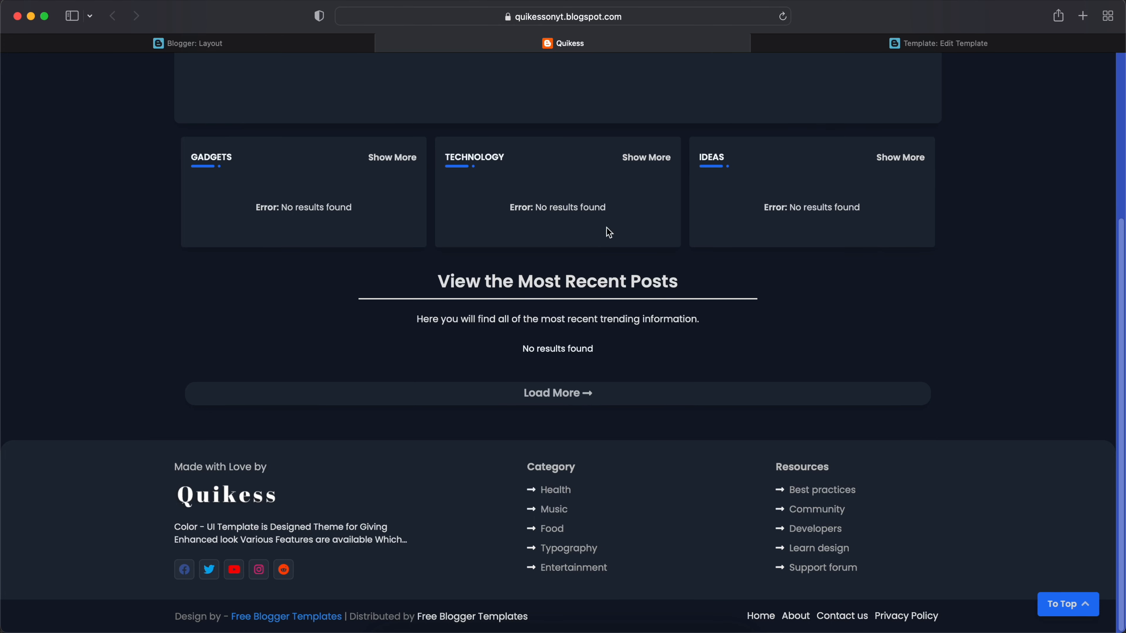
left_click(239, 43)
Set the URL of the Contact us link in the Footer Menu list to # and save the link.
scroll(736, 423, "down", 1)
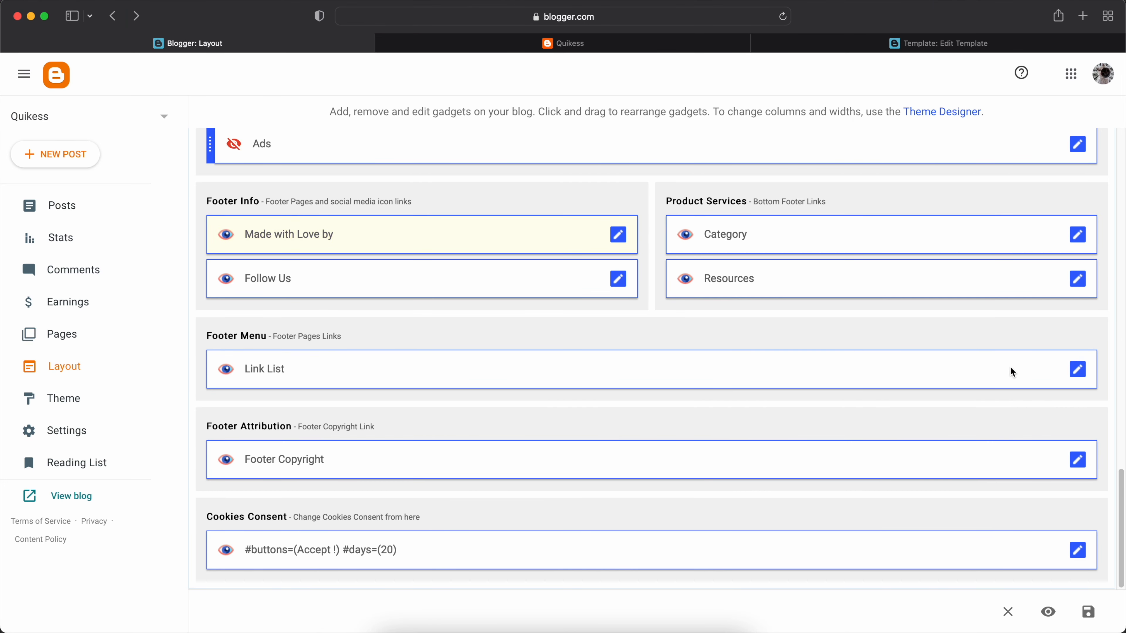
left_click(1078, 372)
scroll(638, 401, "down", 5)
left_click(640, 403)
left_click_drag(523, 468, 427, 471)
type("#")
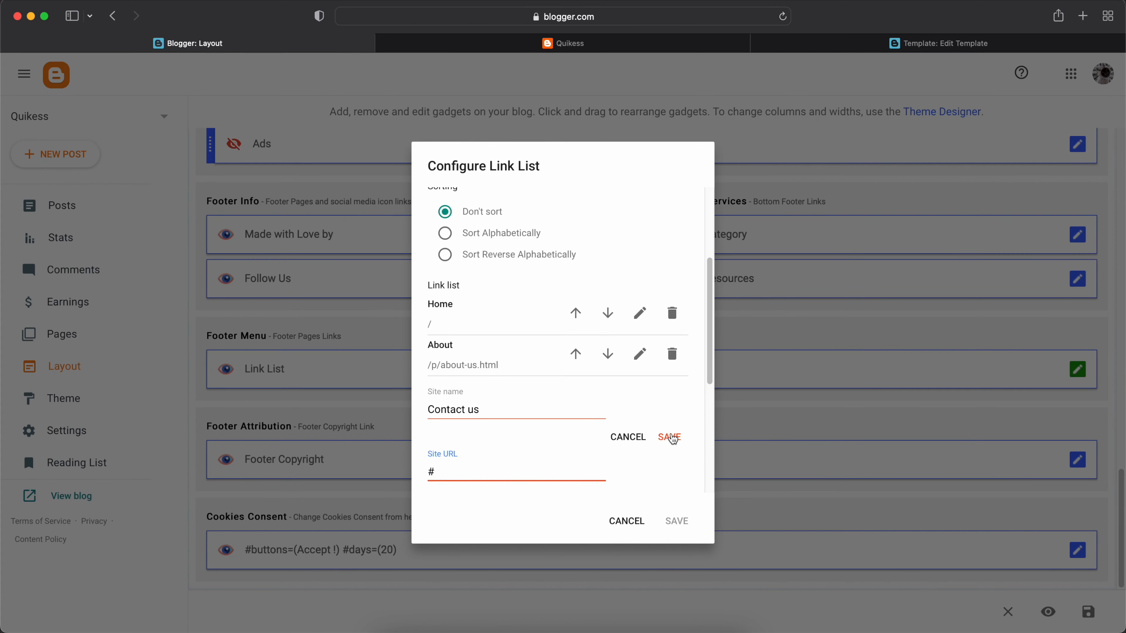
left_click(670, 437)
Open the Privacy Policy link for editing, save it as it is, and save the Footer Menu list.
left_click(640, 444)
scroll(514, 439, "down", 3)
left_click(473, 386)
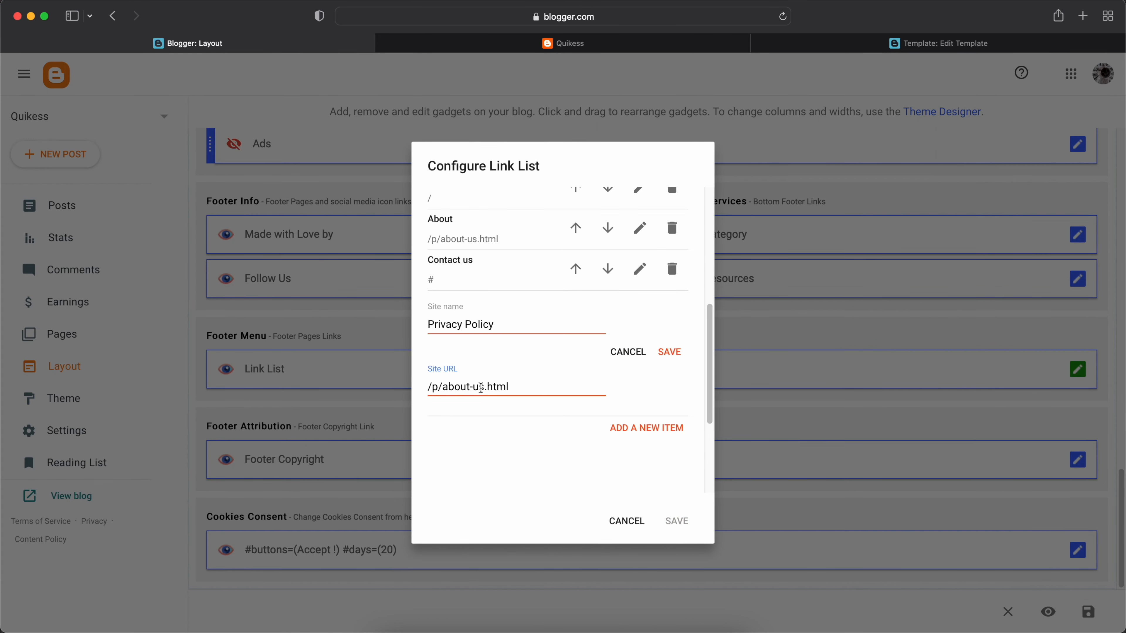
left_click(669, 351)
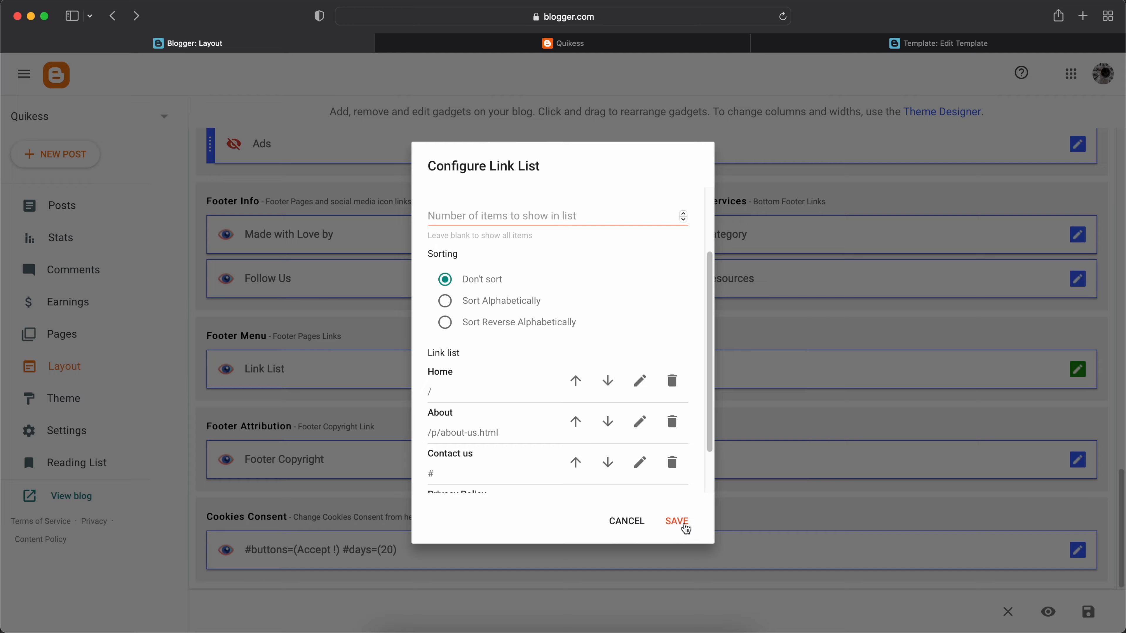
left_click(677, 521)
Examine the HTML content of the Footer Copyright gadget and close it without saving.
left_click(1077, 460)
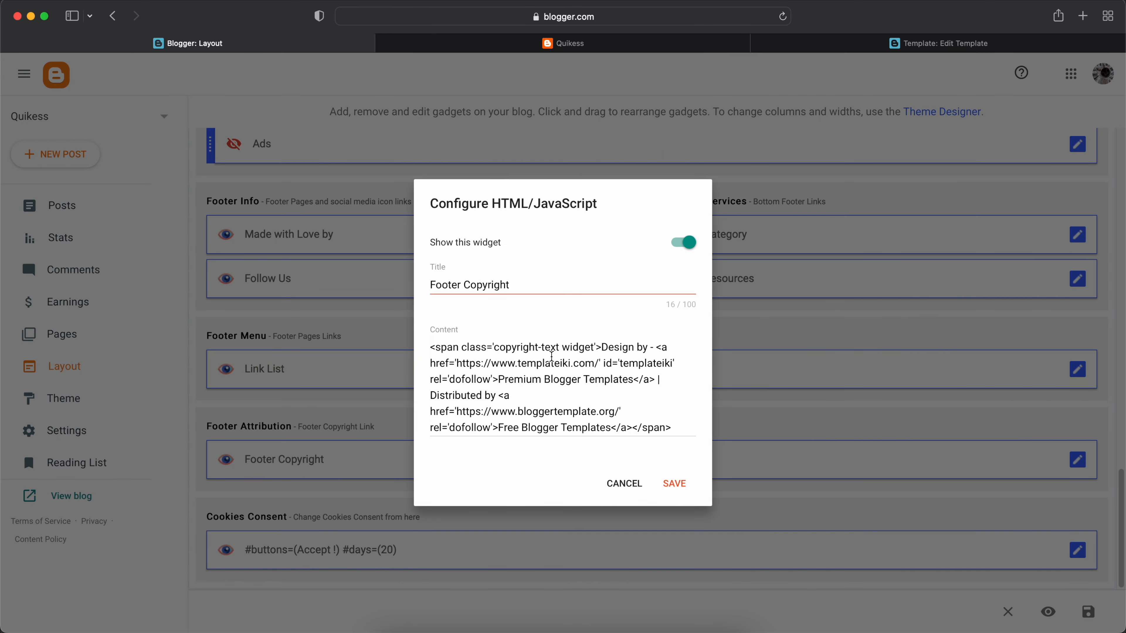
left_click_drag(475, 352, 586, 429)
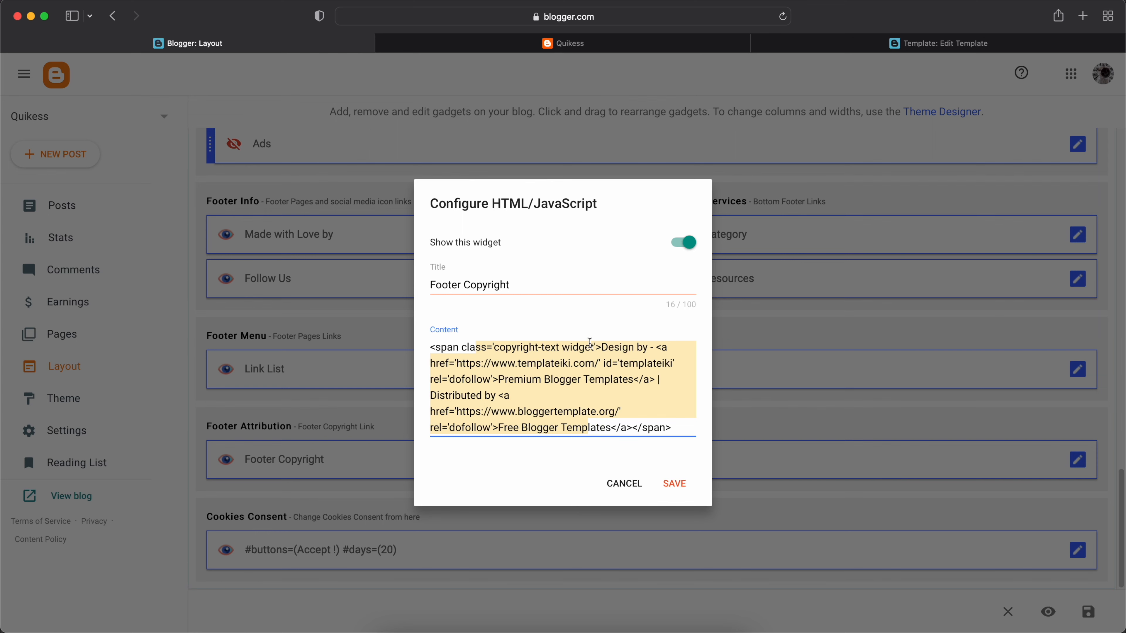
left_click(590, 377)
left_click(625, 483)
Reload the public blog page and examine its header menu, content sections and footer links.
left_click(563, 43)
scroll(509, 562, "up", 5)
scroll(136, 401, "down", 5)
scroll(126, 381, "up", 5)
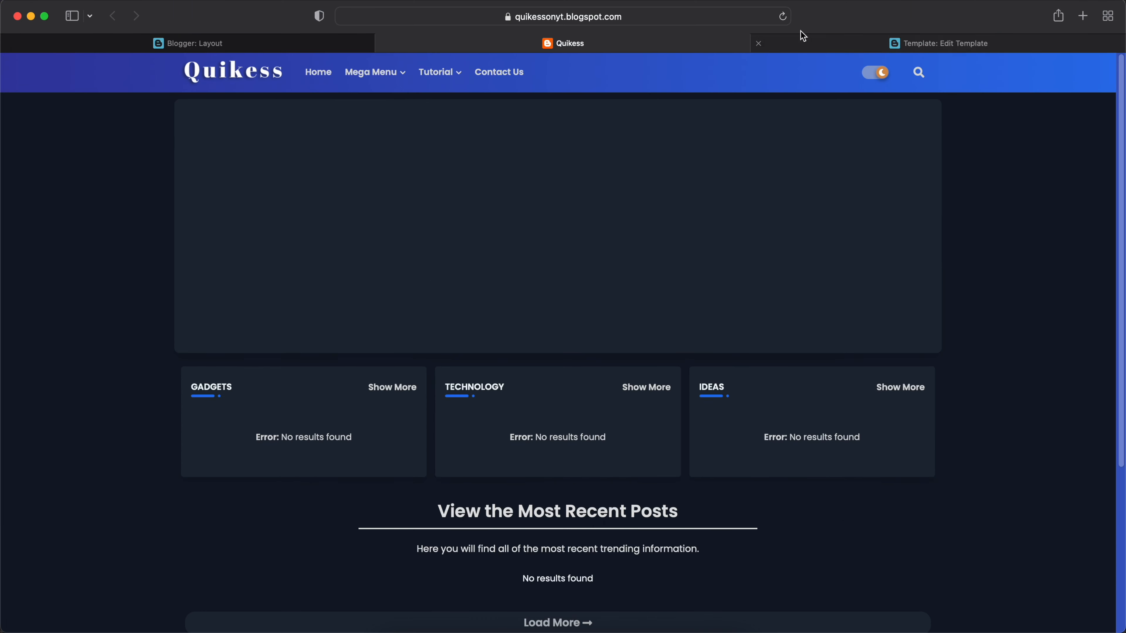
left_click(782, 16)
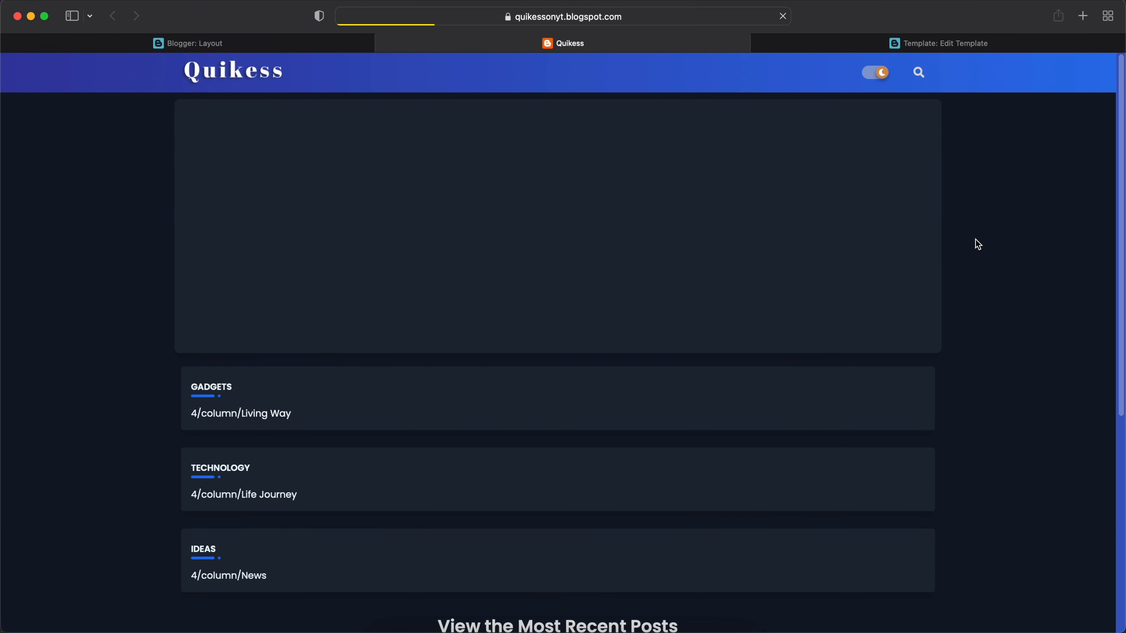
scroll(976, 244, "down", 5)
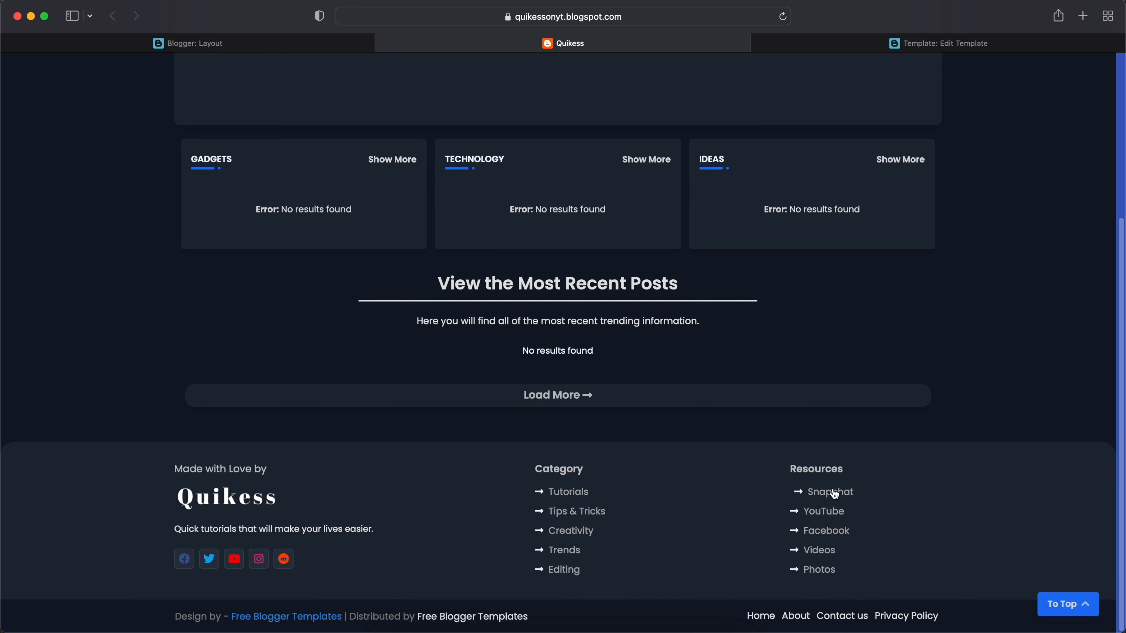
left_click_drag(187, 469, 289, 483)
left_click(141, 461)
scroll(143, 457, "up", 5)
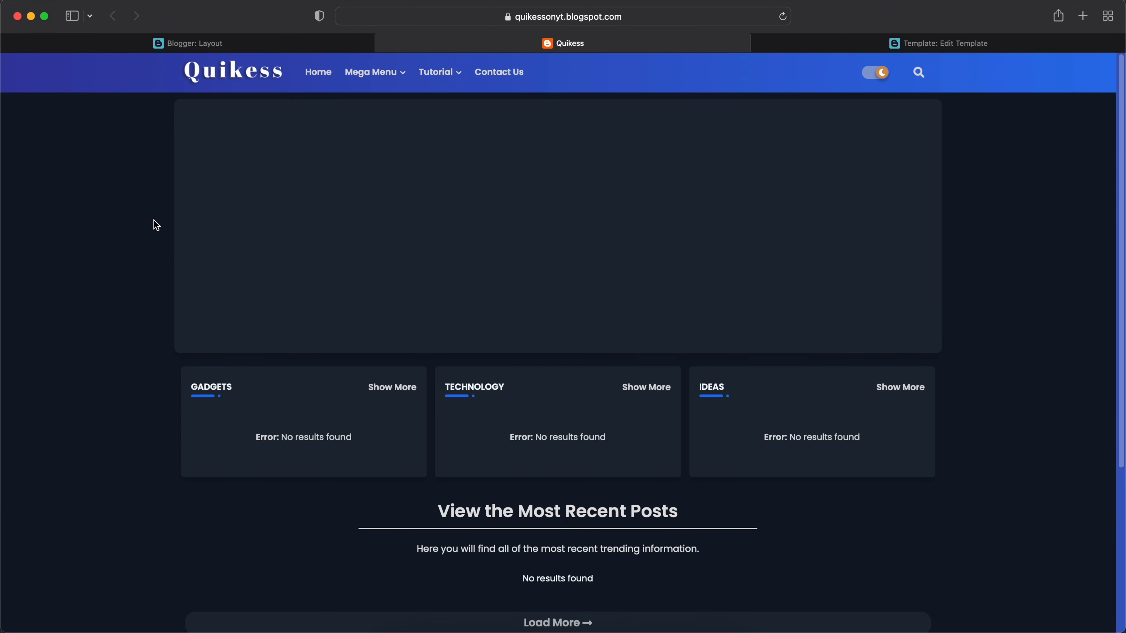